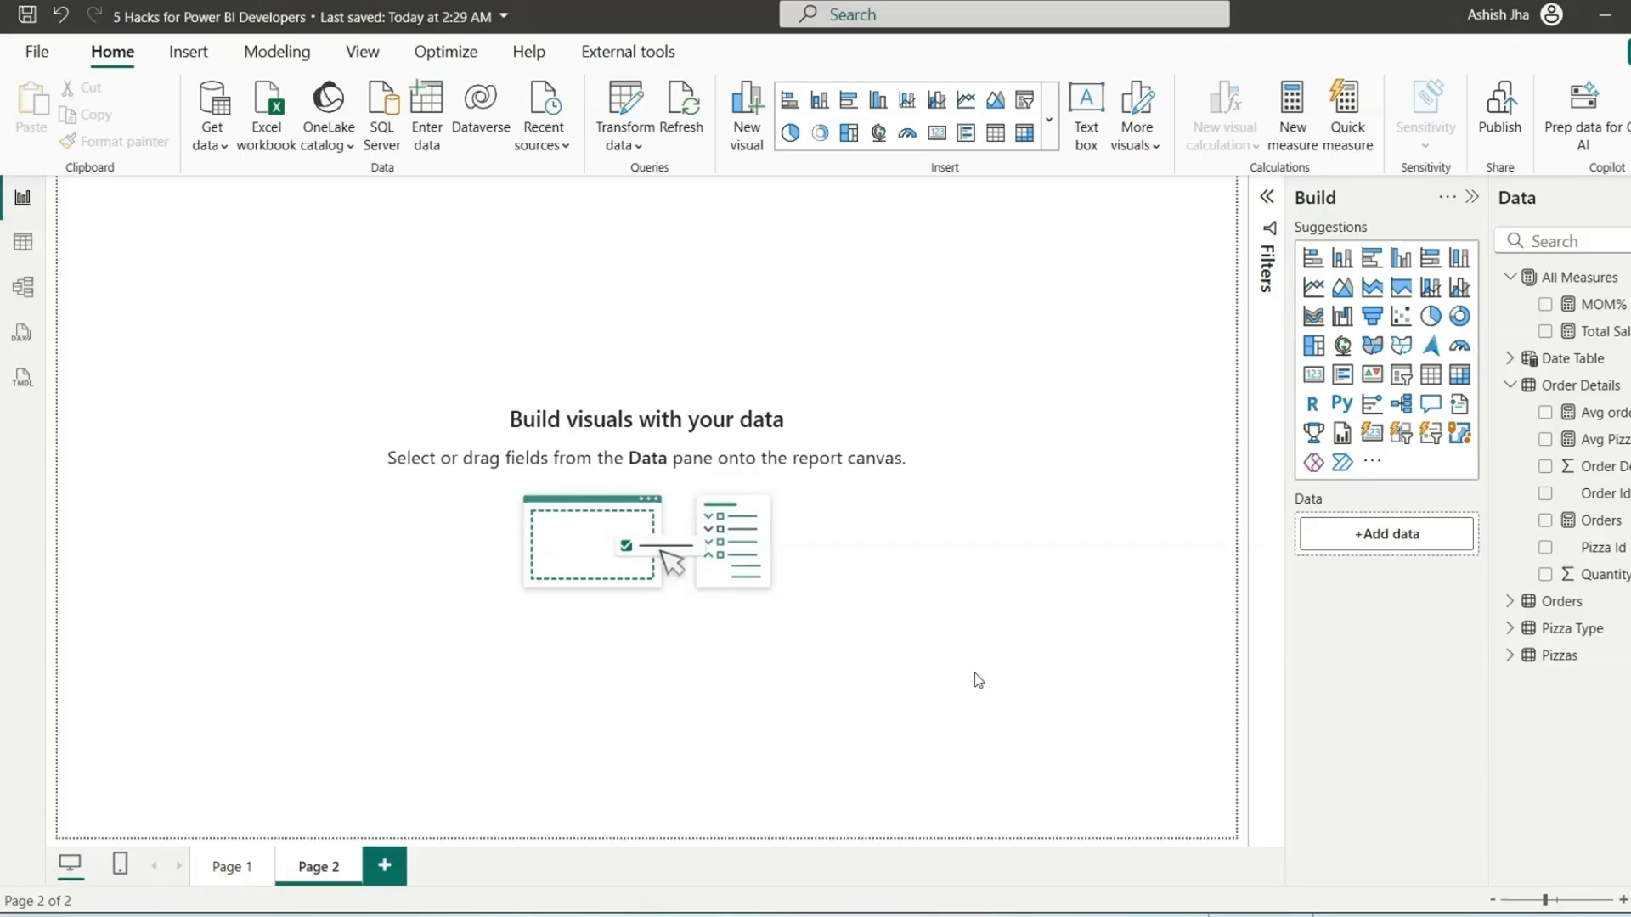
Copy the Order Details query from the Power Query editor.
{"action": "left_click", "coordinate": [629, 112]}
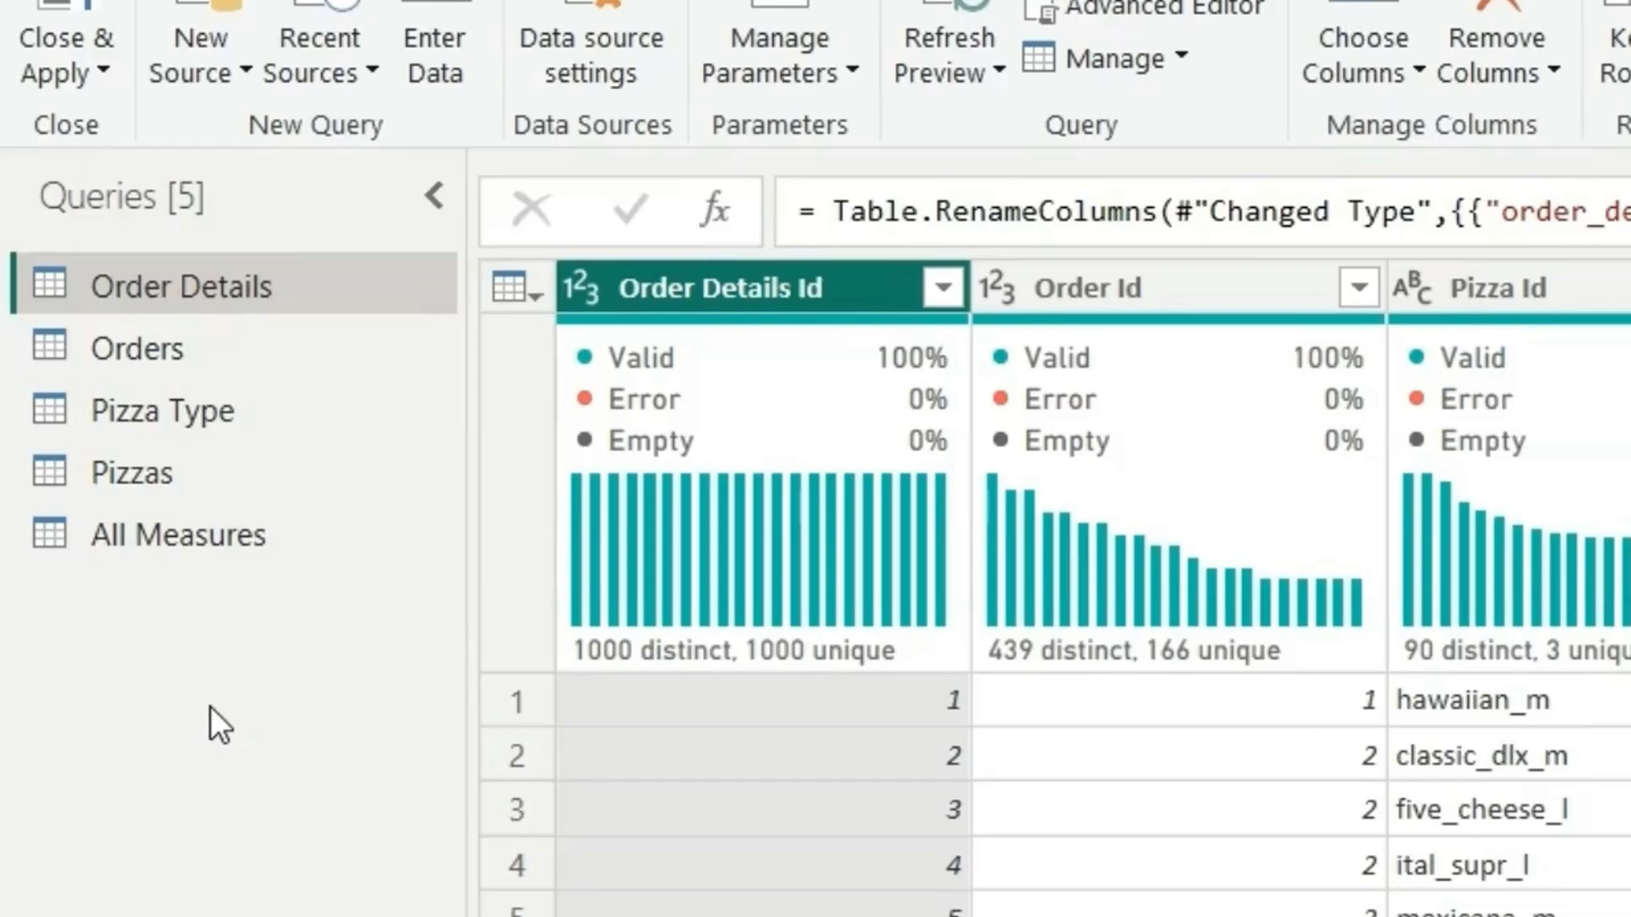
{"action": "right_click", "coordinate": [240, 279]}
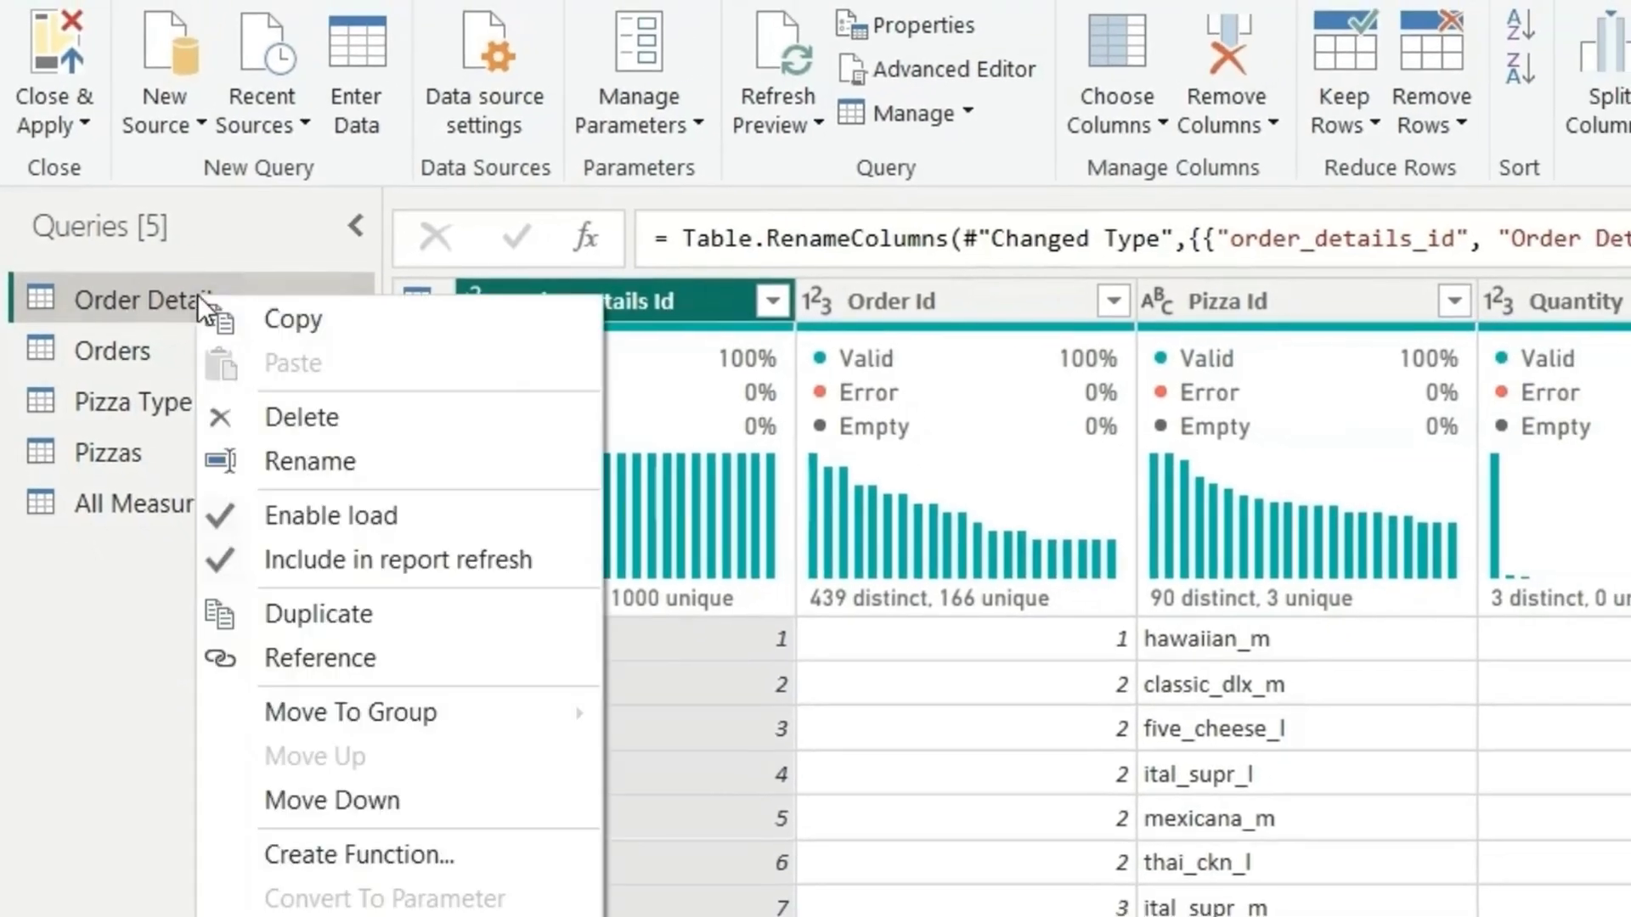
{"action": "left_click", "coordinate": [263, 319]}
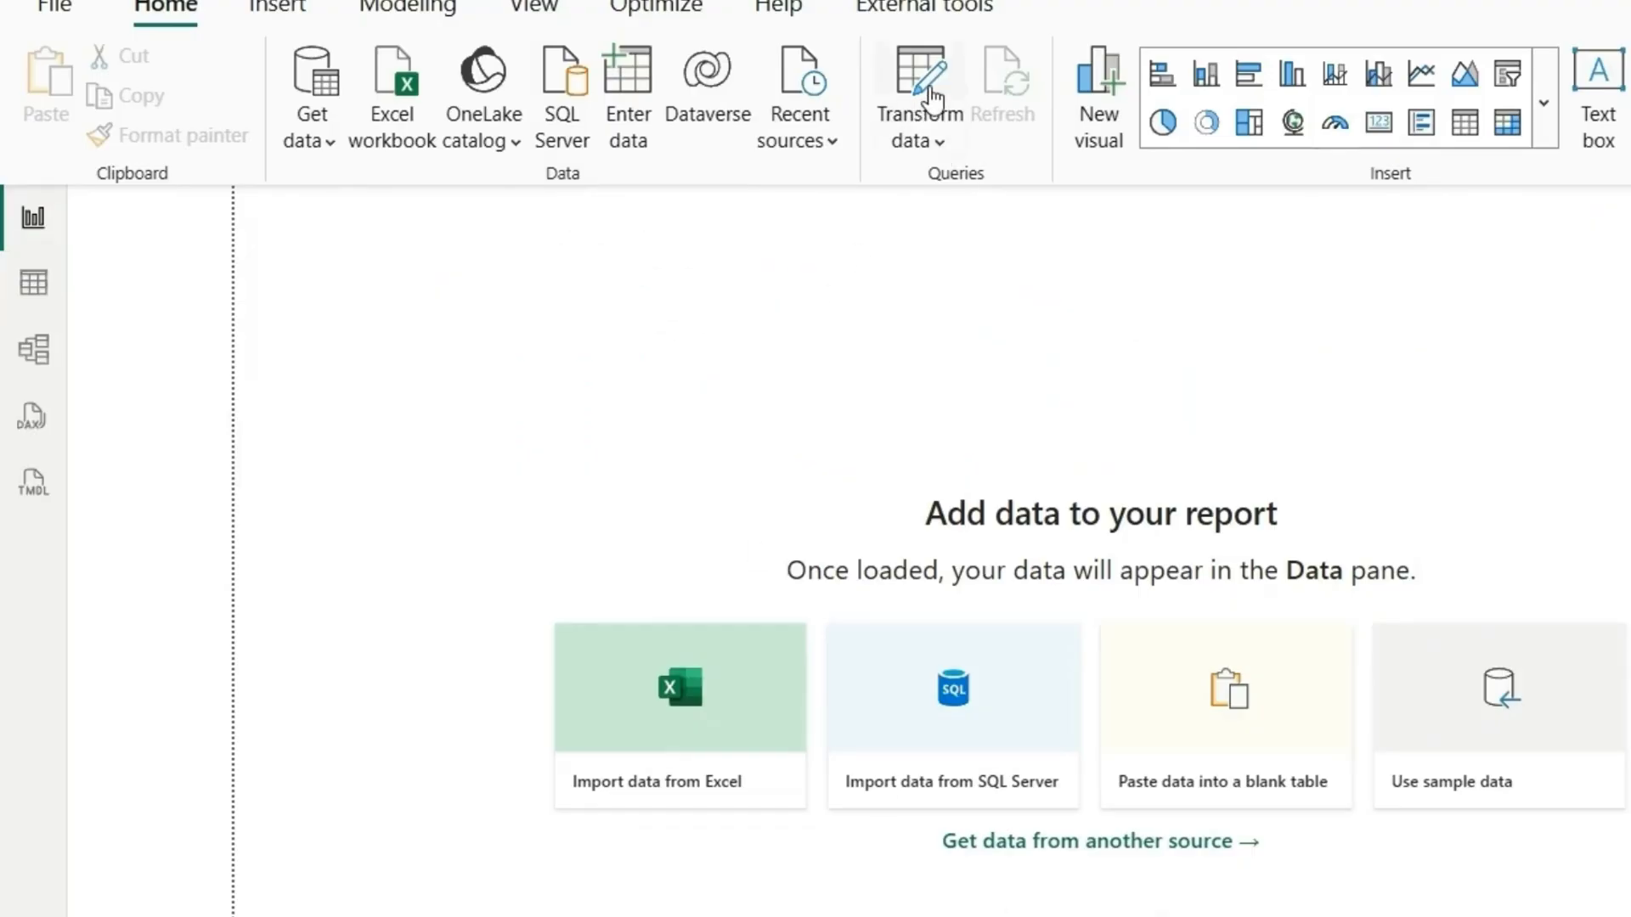
Paste the copied Order Details query into the new report's empty Queries list.
{"action": "left_click", "coordinate": [926, 95]}
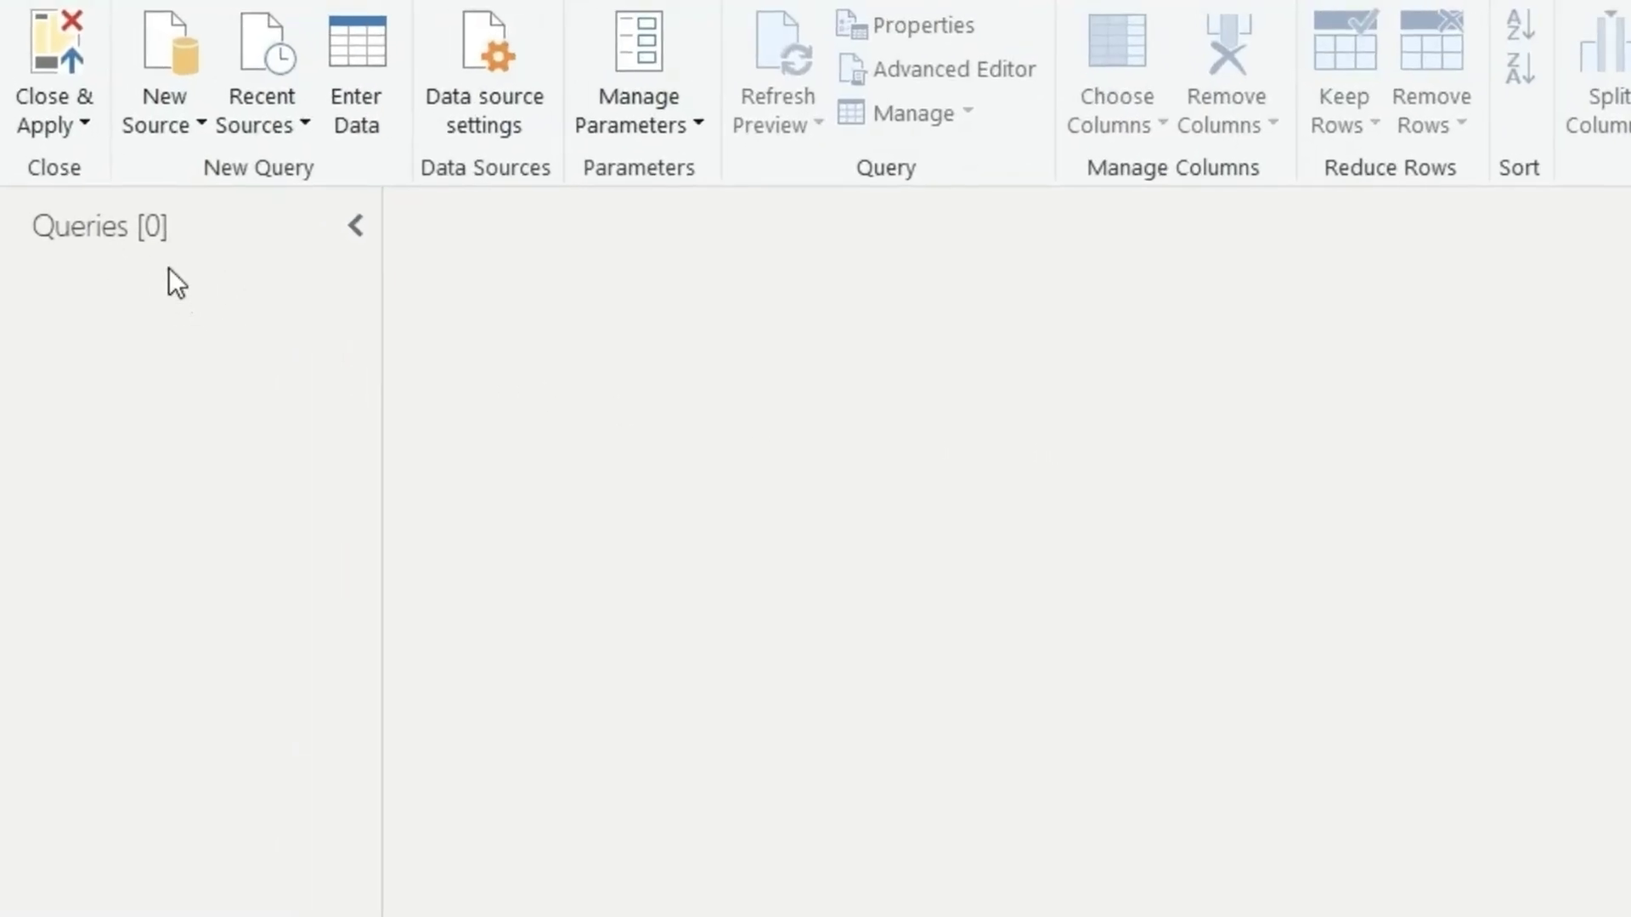
{"action": "right_click", "coordinate": [168, 318]}
{"action": "left_click", "coordinate": [274, 342]}
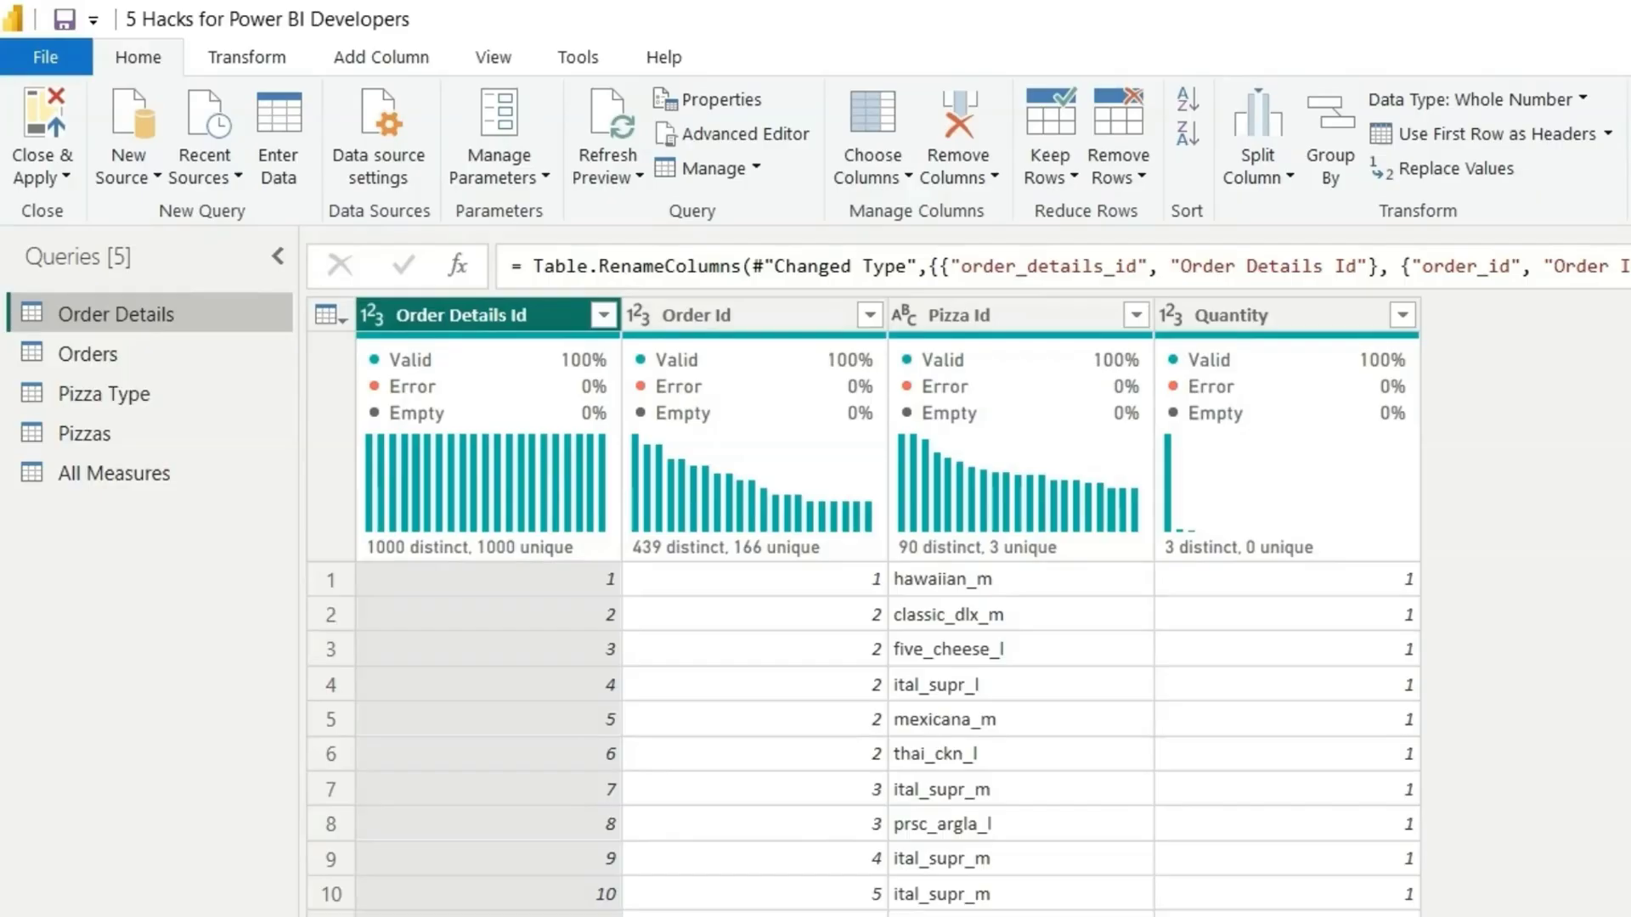
Jump to the Pizza Id column with Go to Column (Ctrl+G), searching 'pizz'.
{"action": "key", "text": "ctrl+g"}
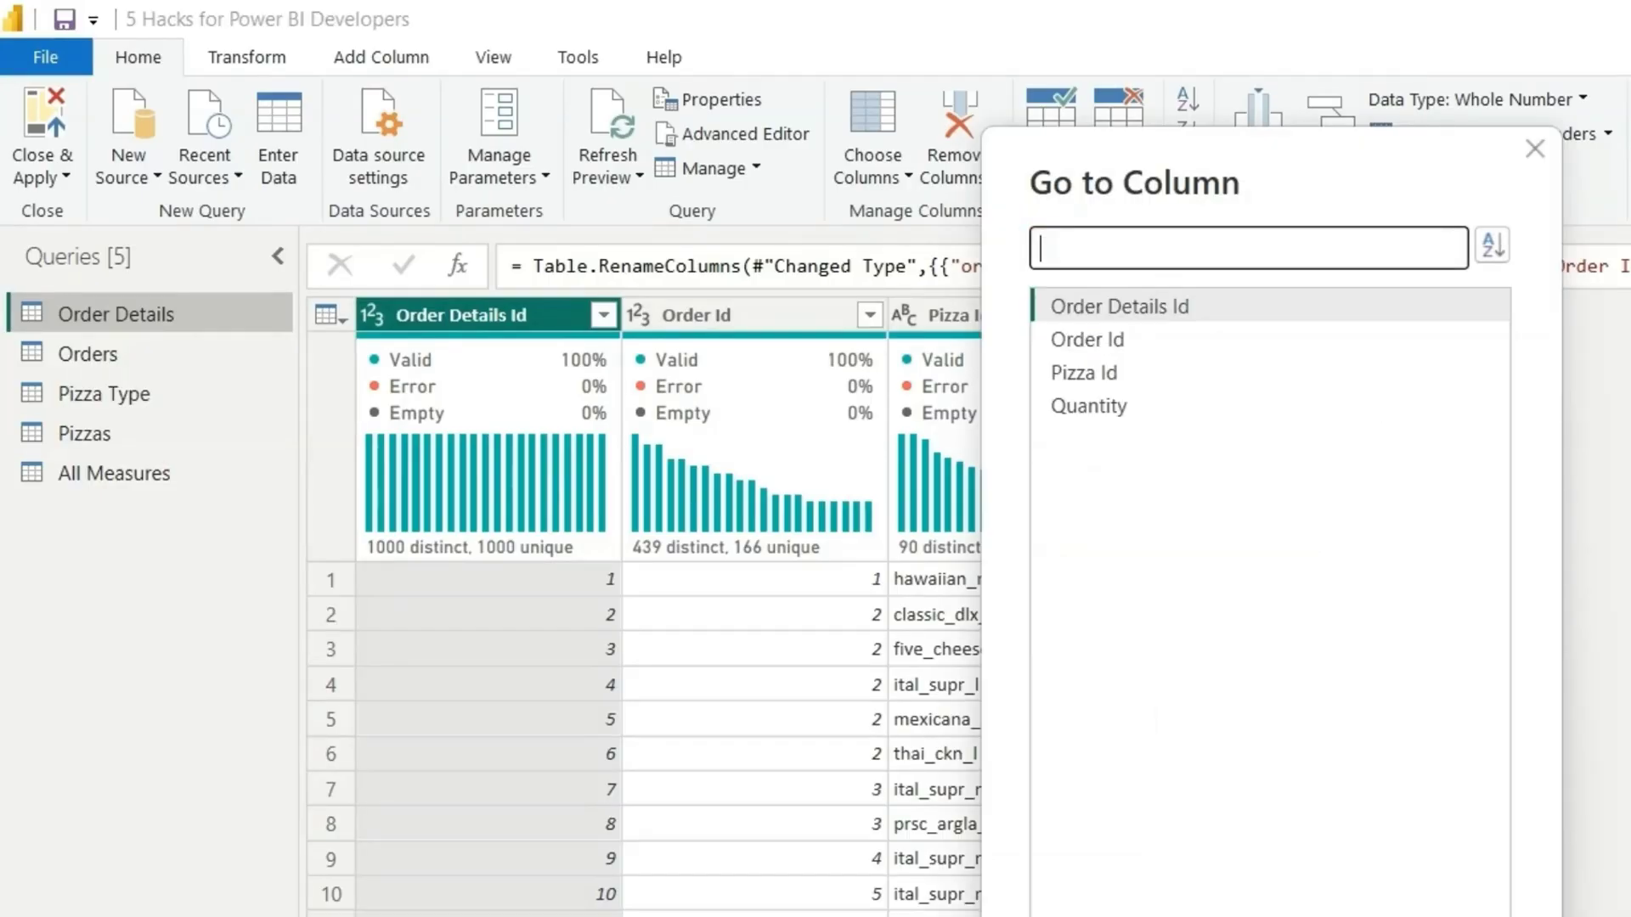
{"action": "type", "text": "pizz"}
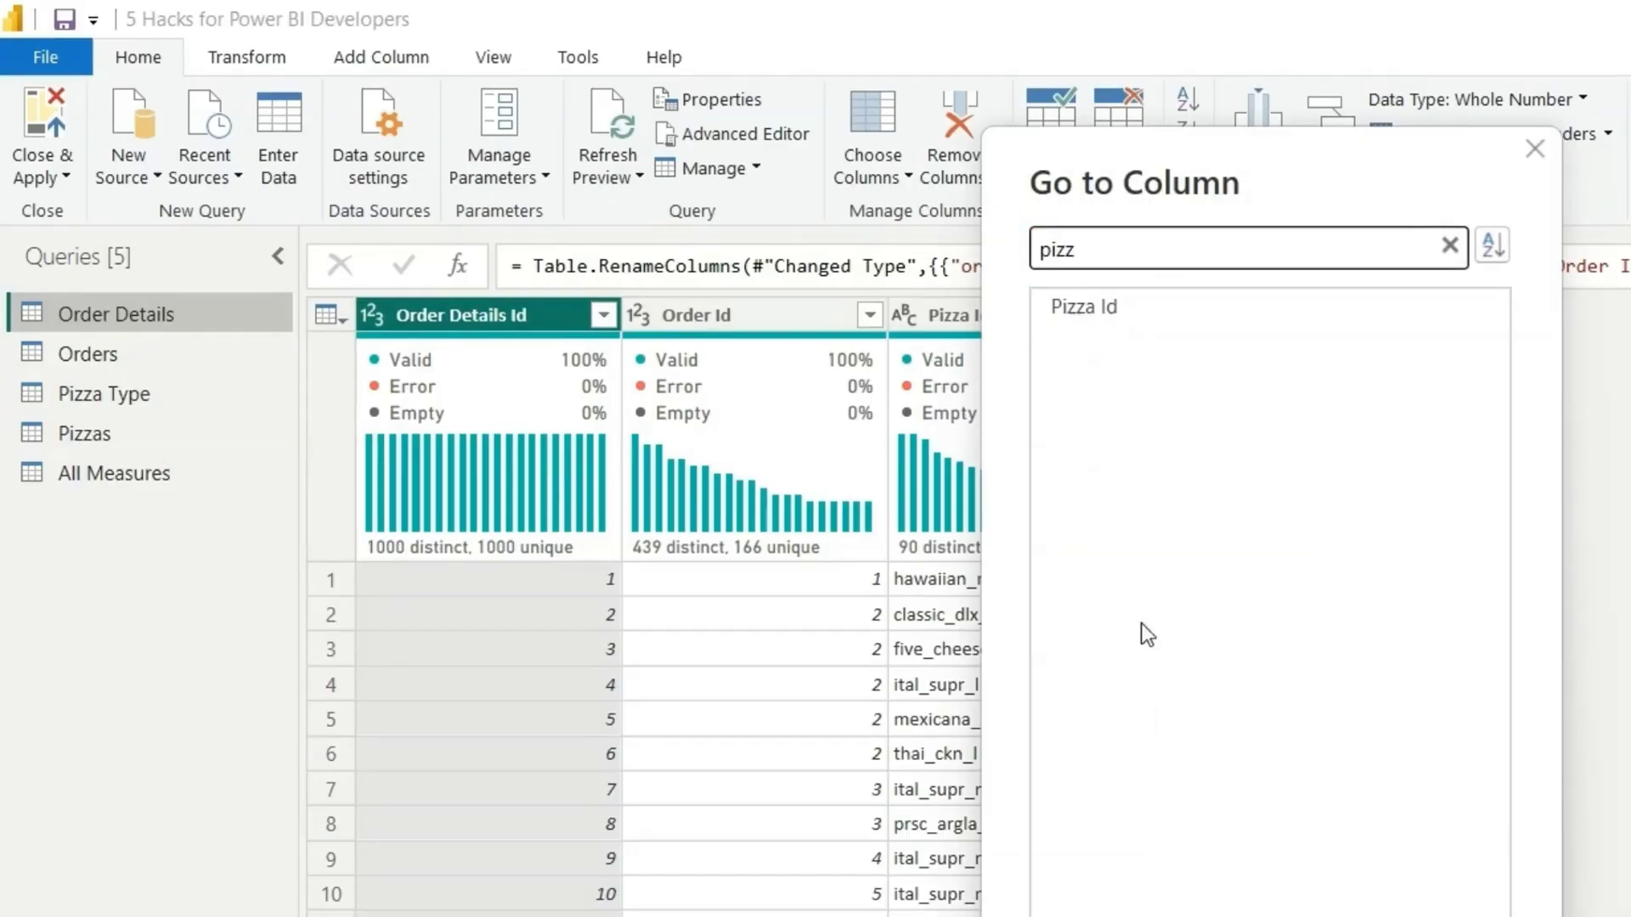
{"action": "double_click", "coordinate": [1138, 325]}
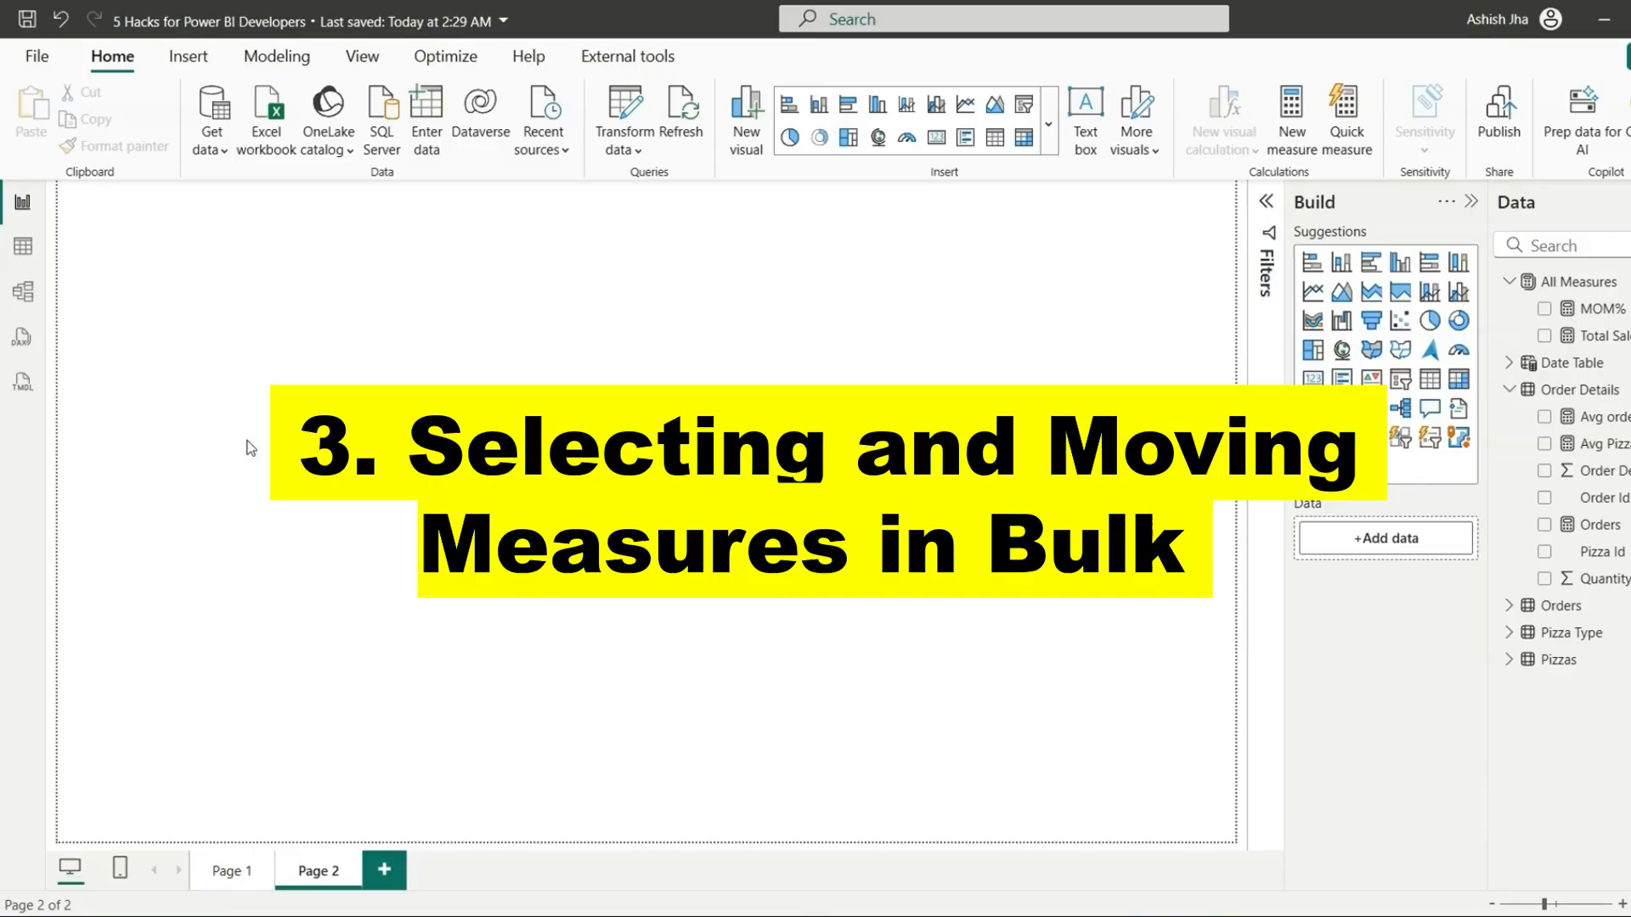
In Model view, select all Order Details measures and drag them into All Measures.
{"action": "left_click", "coordinate": [23, 291]}
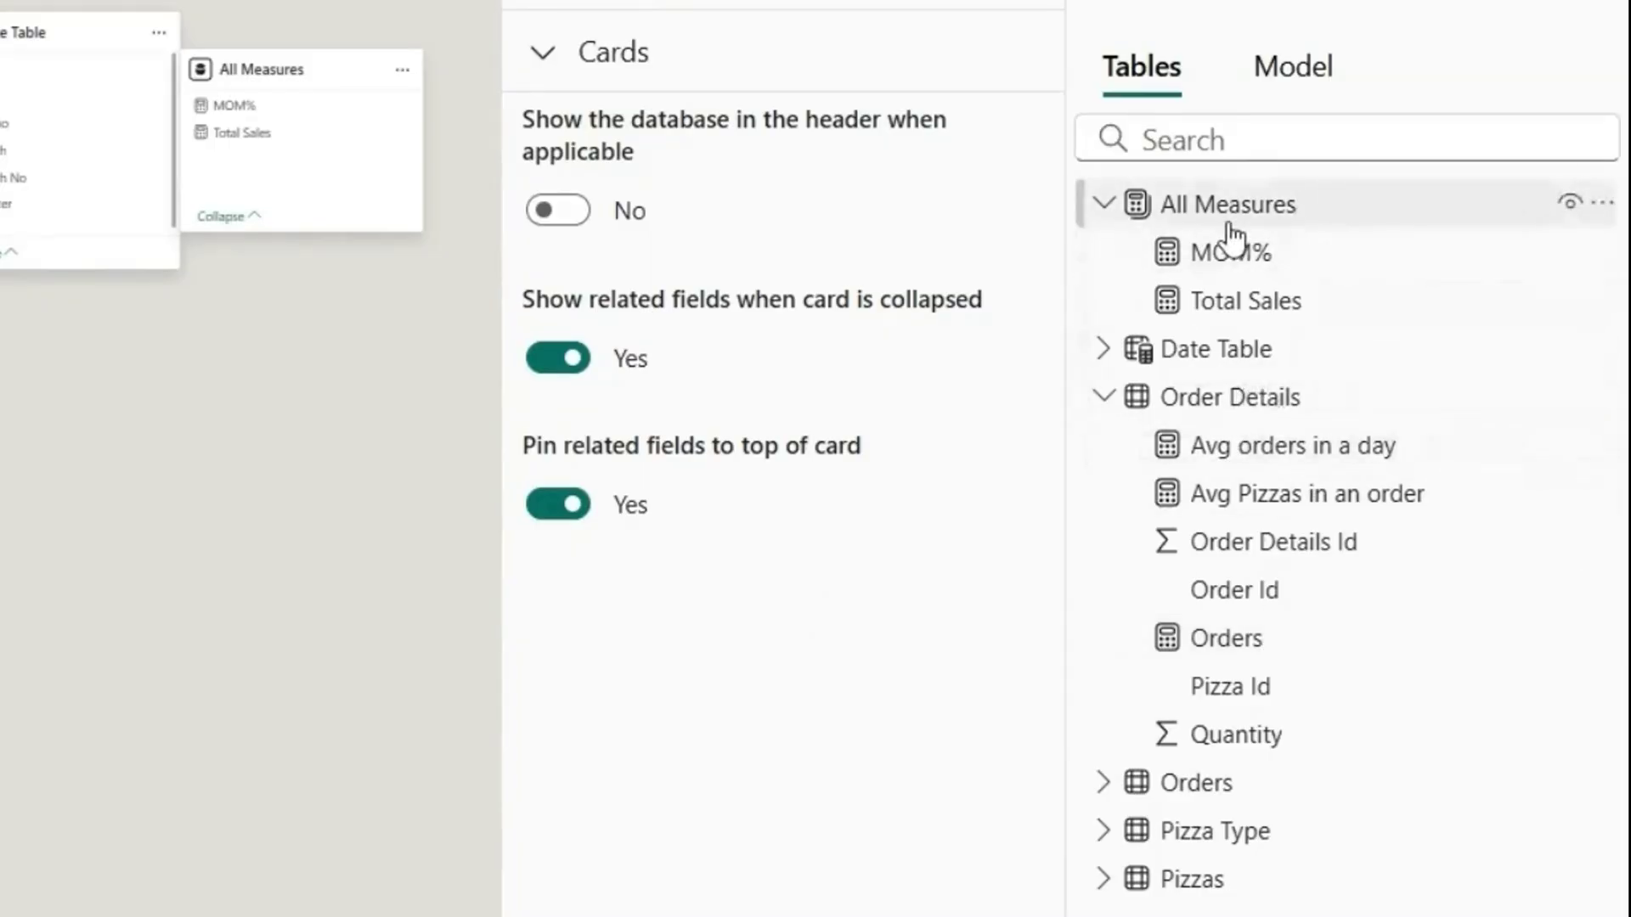
{"action": "right_click", "coordinate": [1249, 406]}
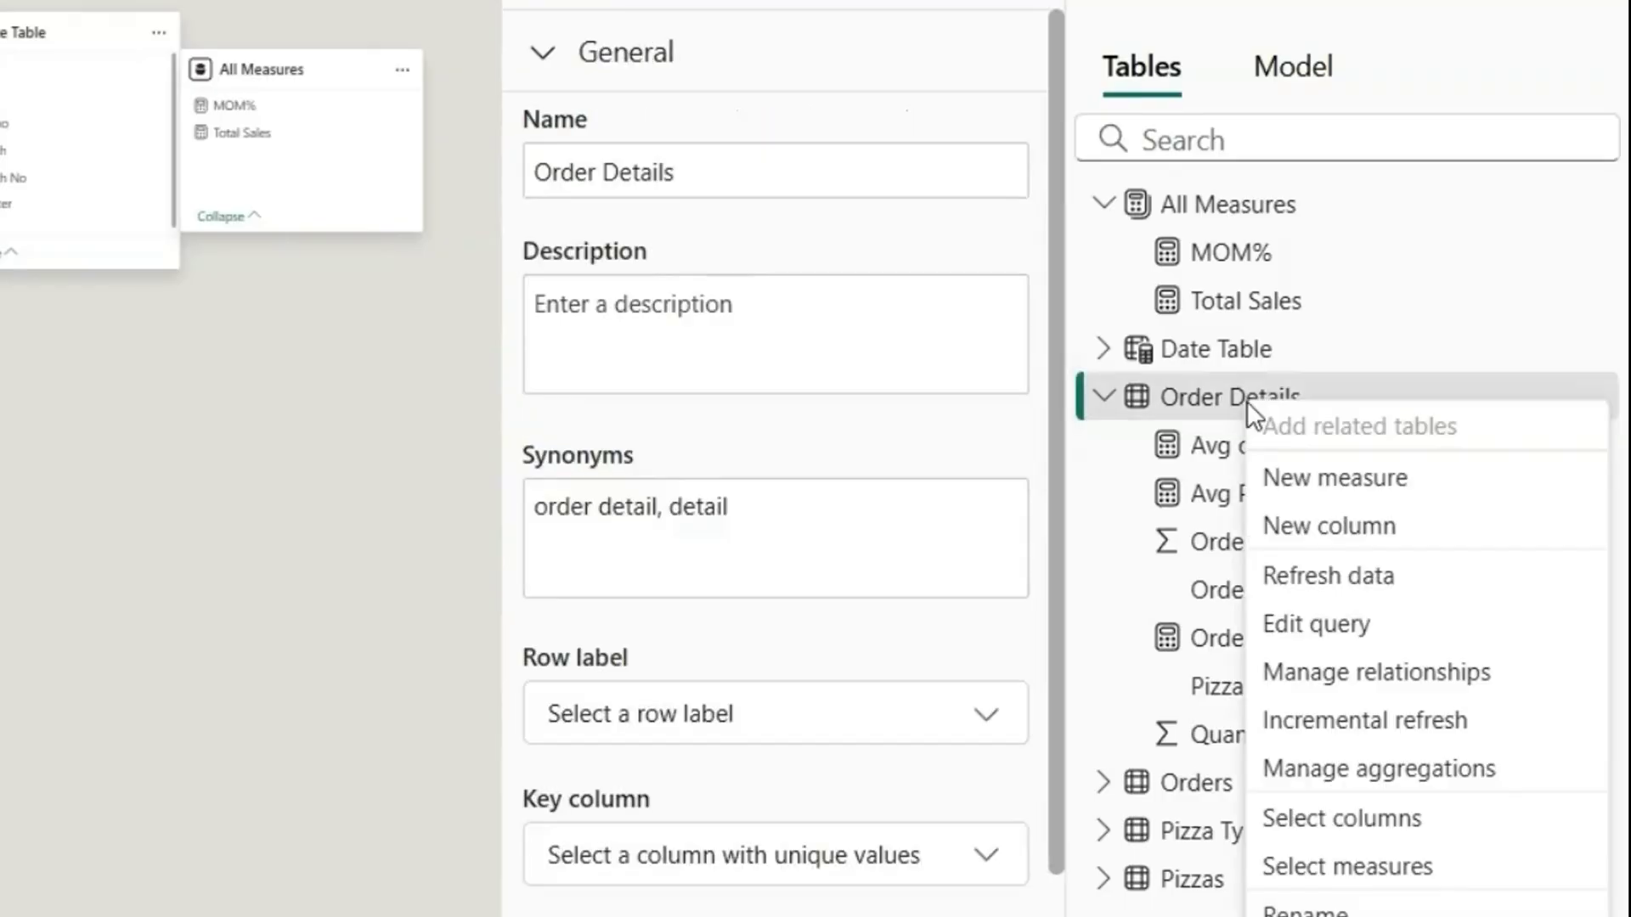
{"action": "left_click", "coordinate": [1395, 865]}
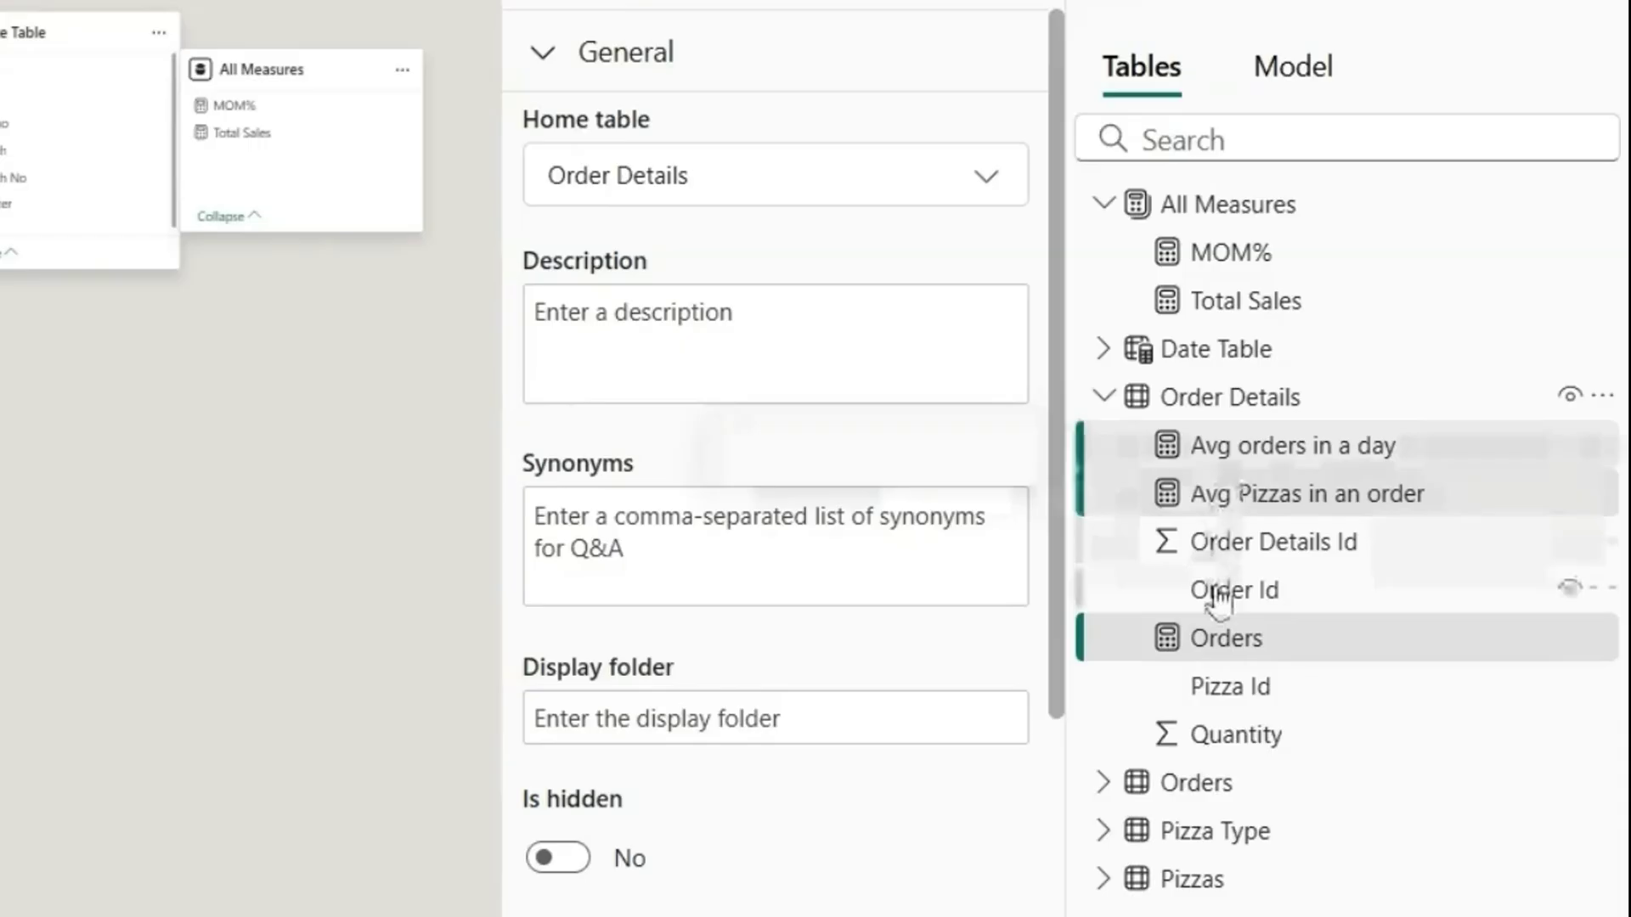
{"action": "left_click", "coordinate": [1210, 448], "text": "ctrl"}
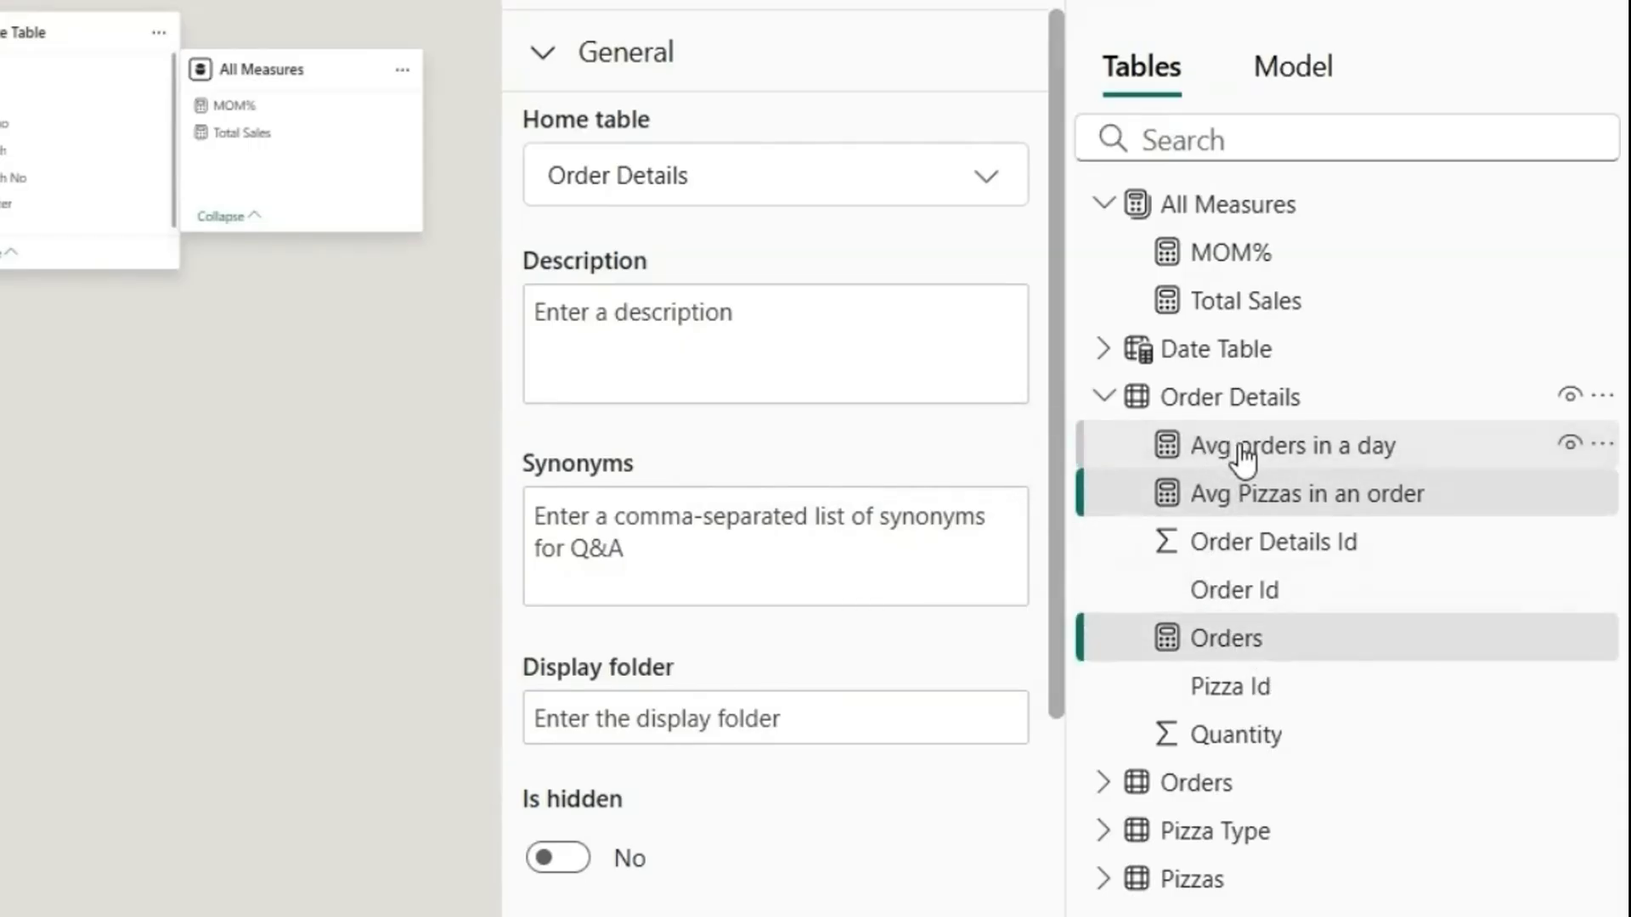
{"action": "left_click_drag", "start_coordinate": [1242, 454], "coordinate": [1347, 214]}
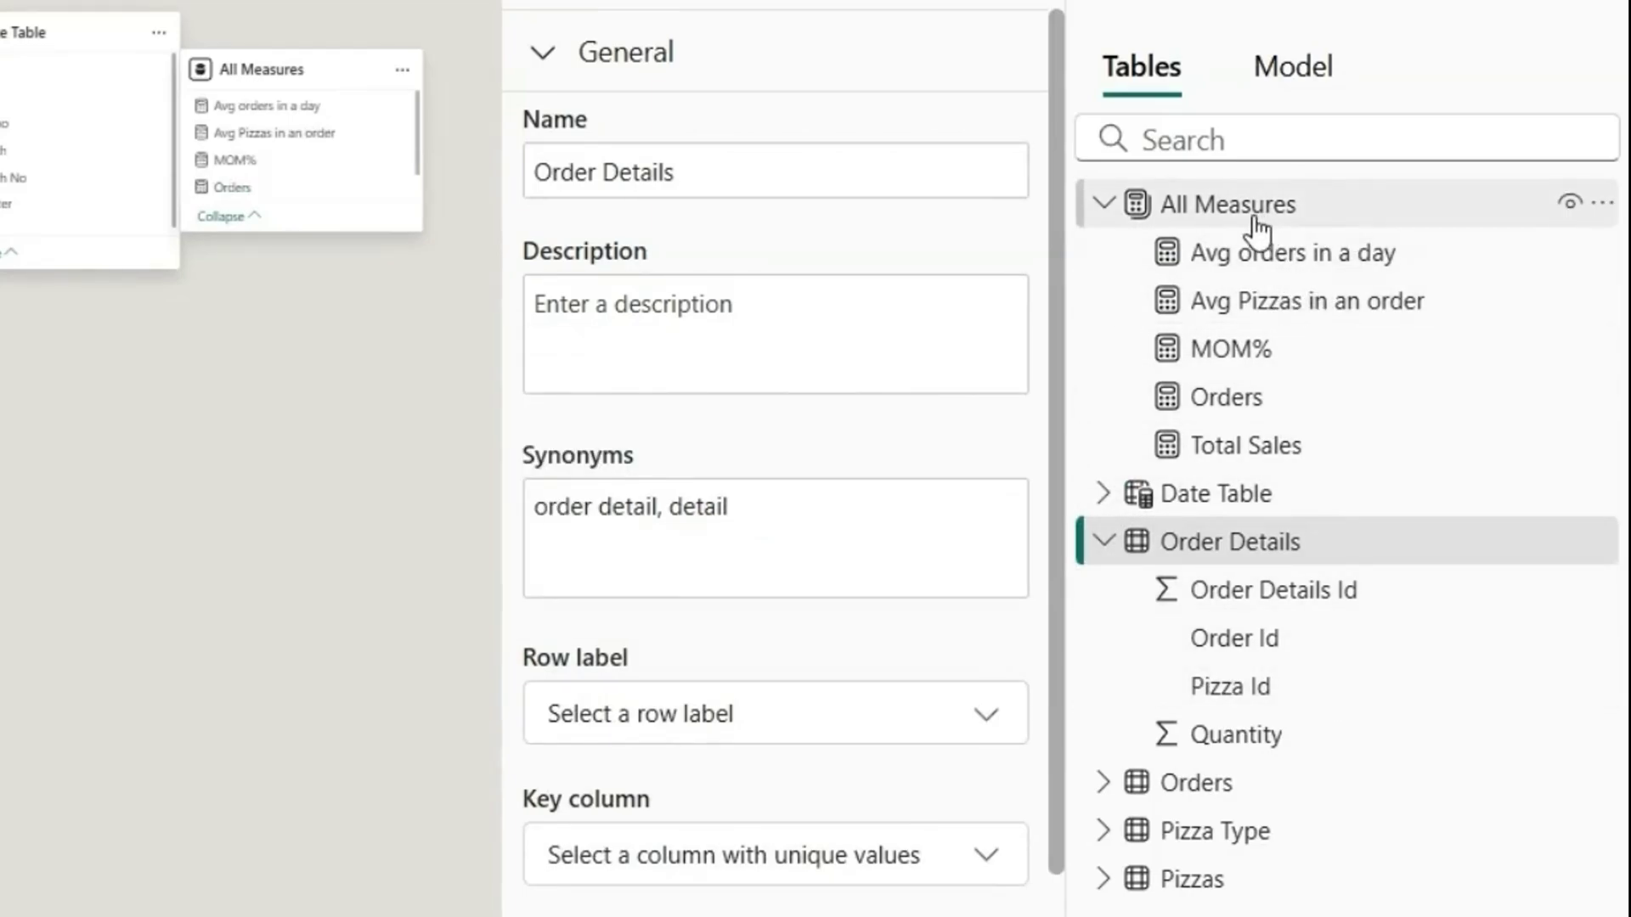
{"action": "mouse_move", "coordinate": [1260, 229]}
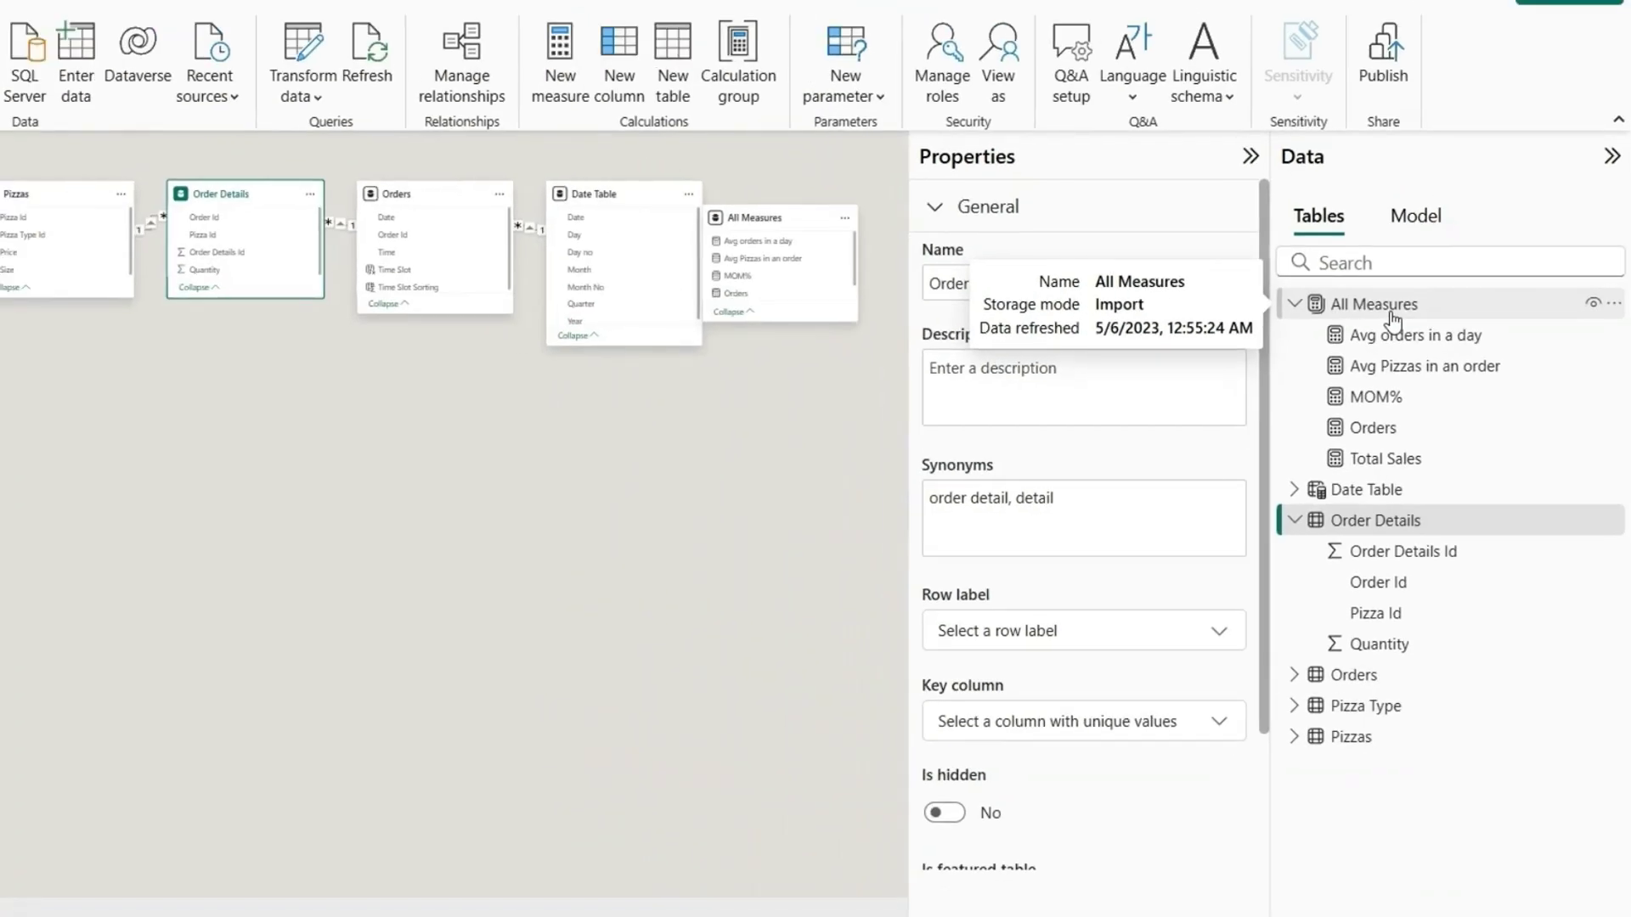
Replace both Total Sales references in the MOM% formula with orders.
{"action": "left_click", "coordinate": [1376, 397]}
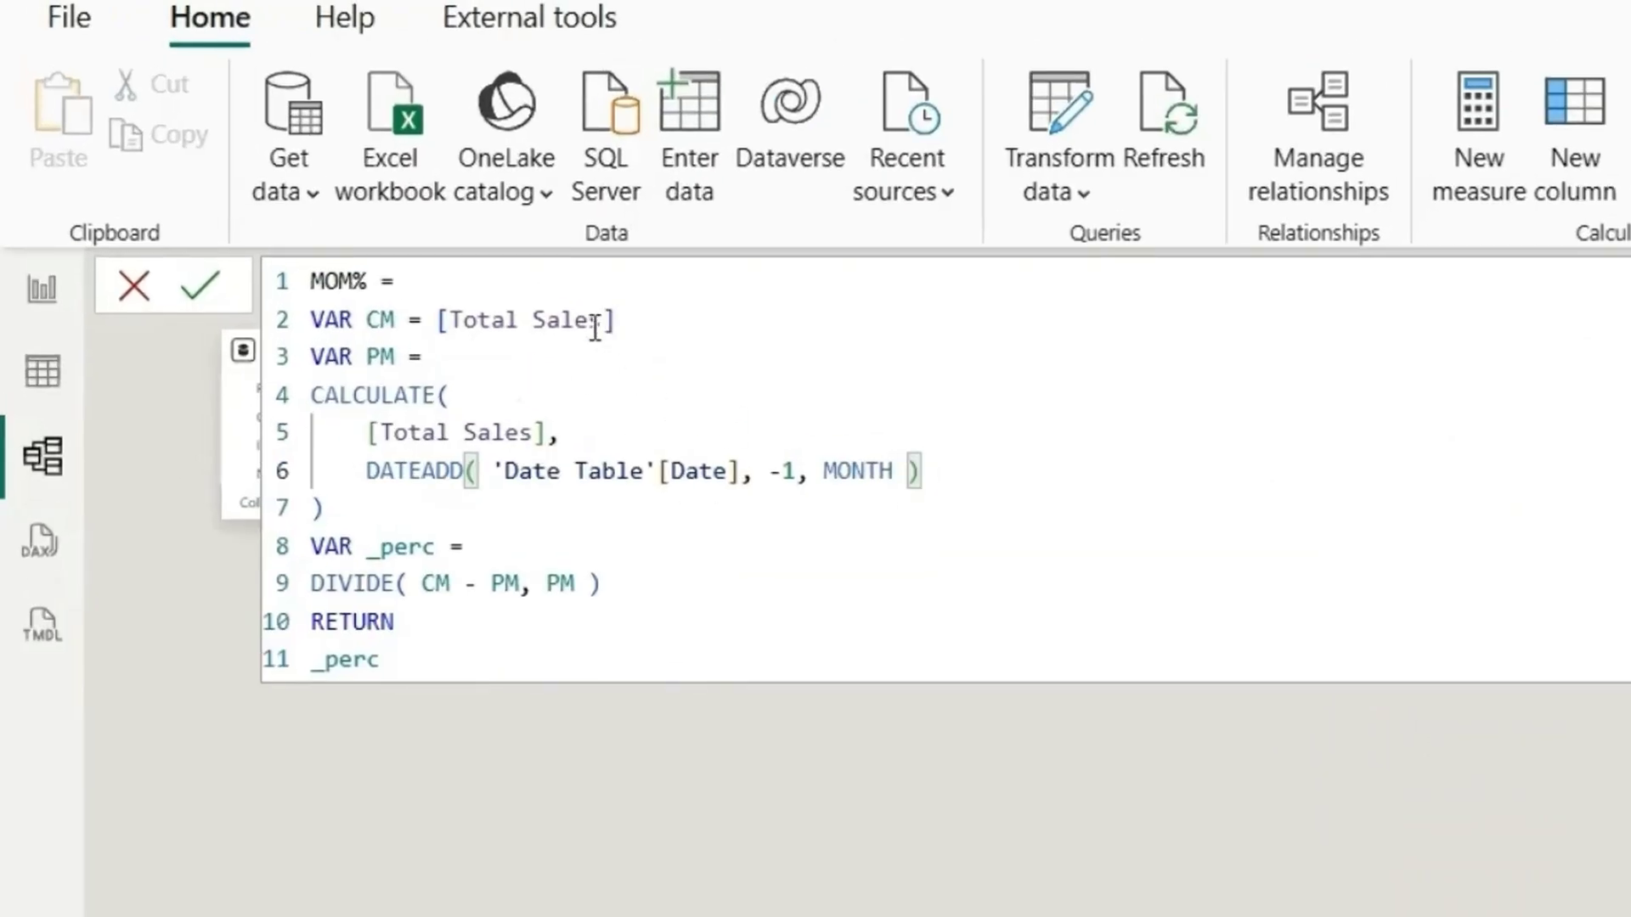
{"action": "left_click_drag", "start_coordinate": [603, 323], "coordinate": [453, 327]}
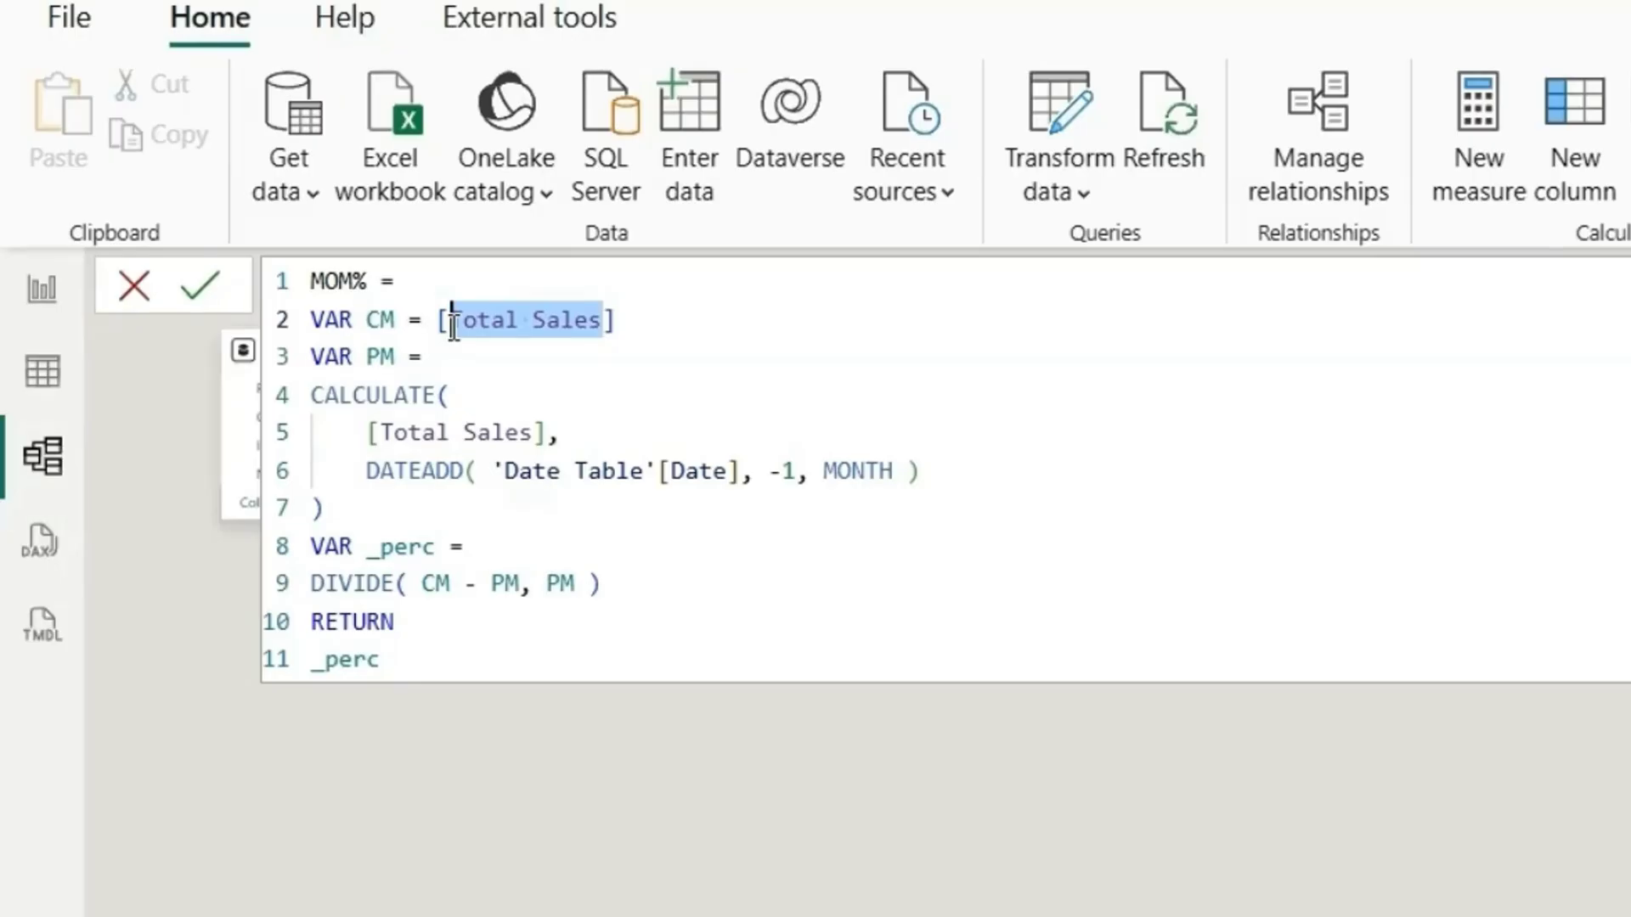
{"action": "key", "text": "shift+Left"}
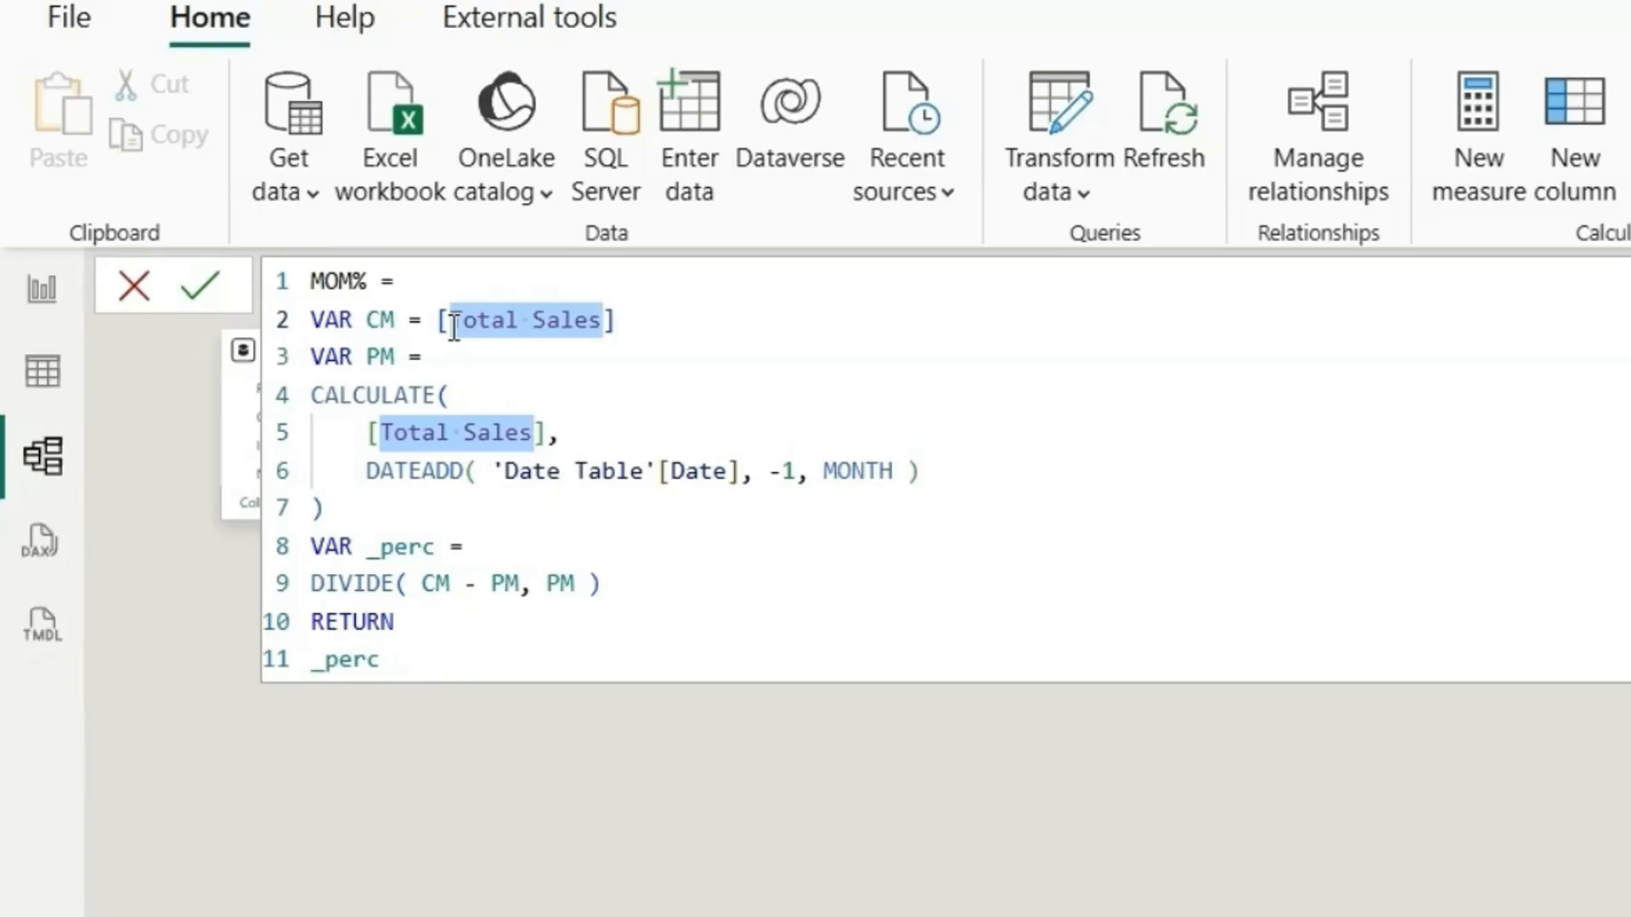
{"action": "type", "text": "or"}
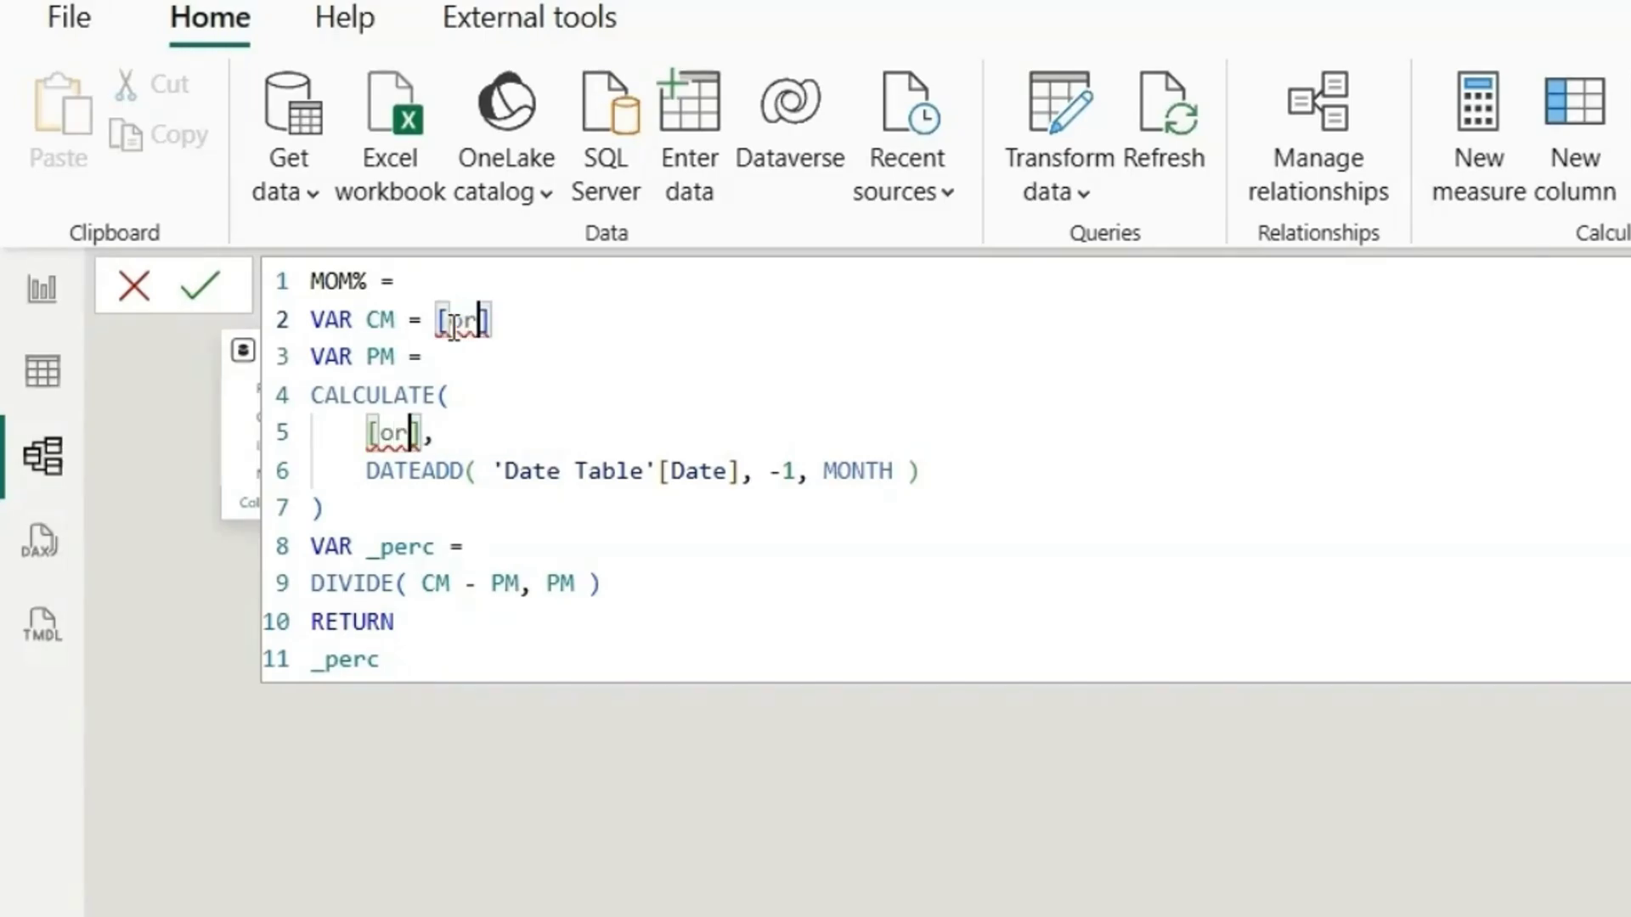
{"action": "type", "text": "ders"}
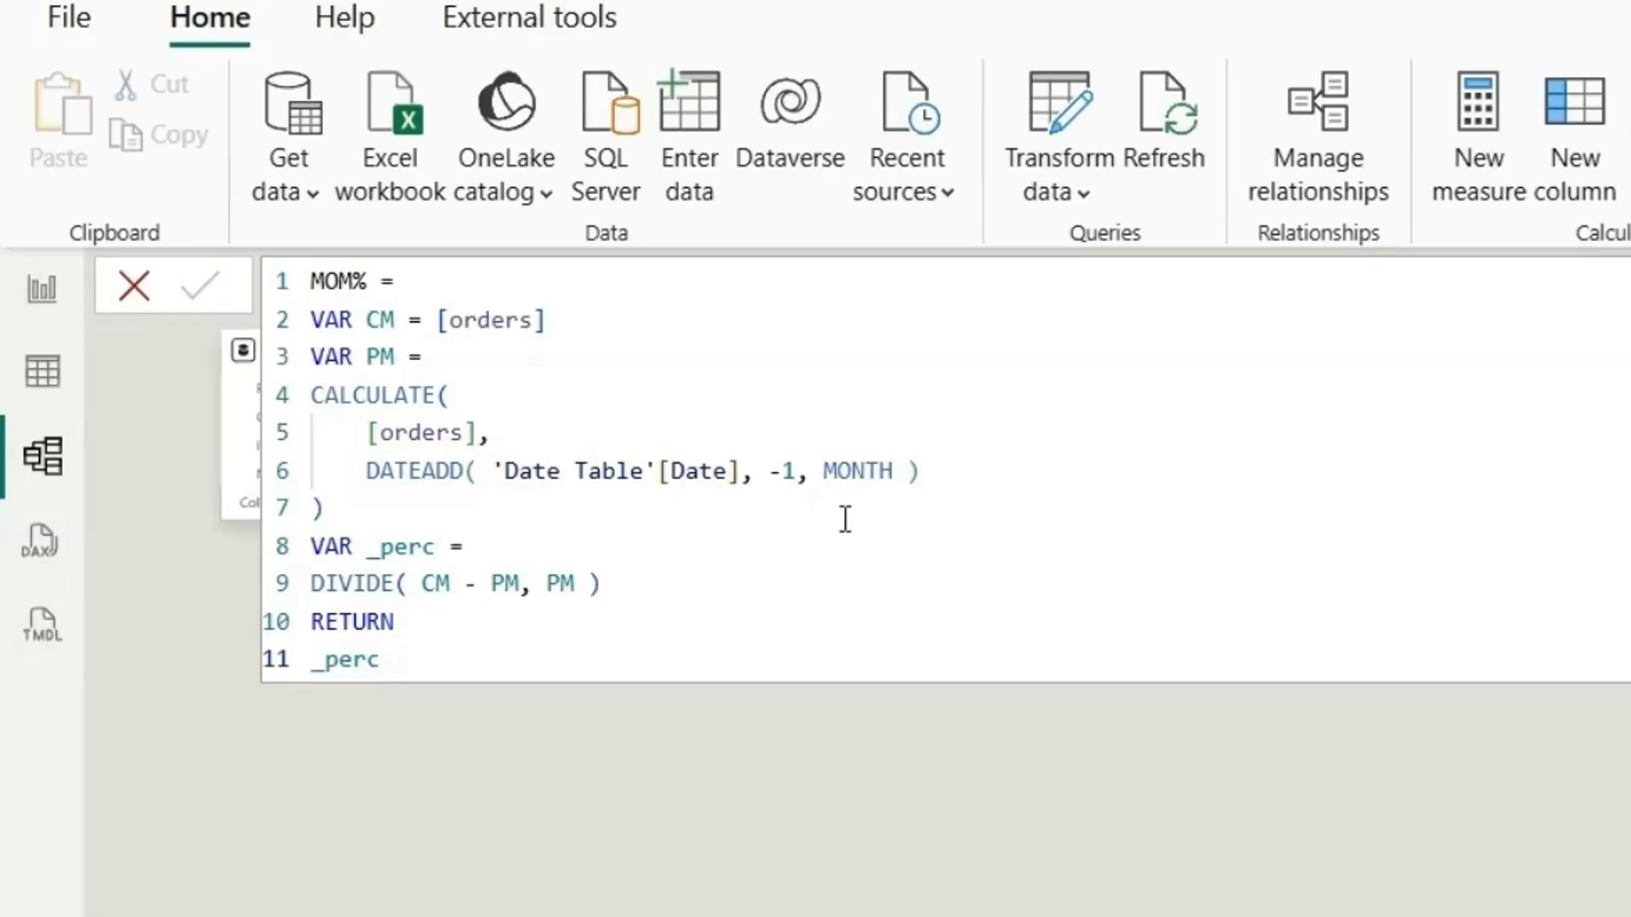
Duplicate the DATEADD line with Shift+Alt+Down until there are eleven copies.
{"action": "left_click", "coordinate": [993, 468]}
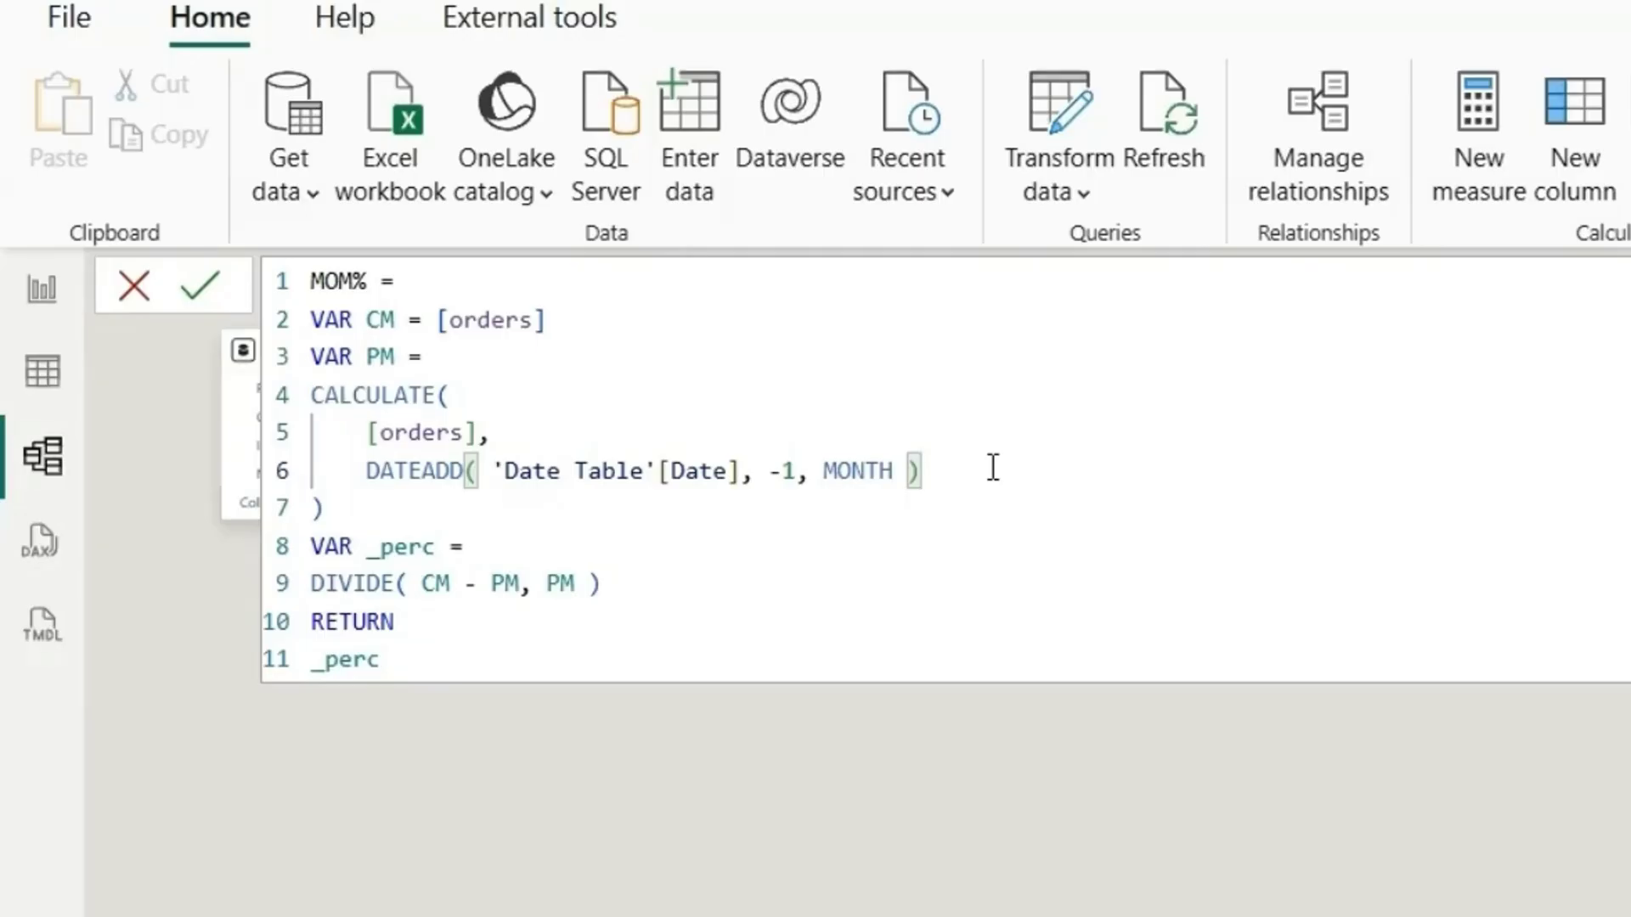
{"action": "key", "text": "shift+alt+Down"}
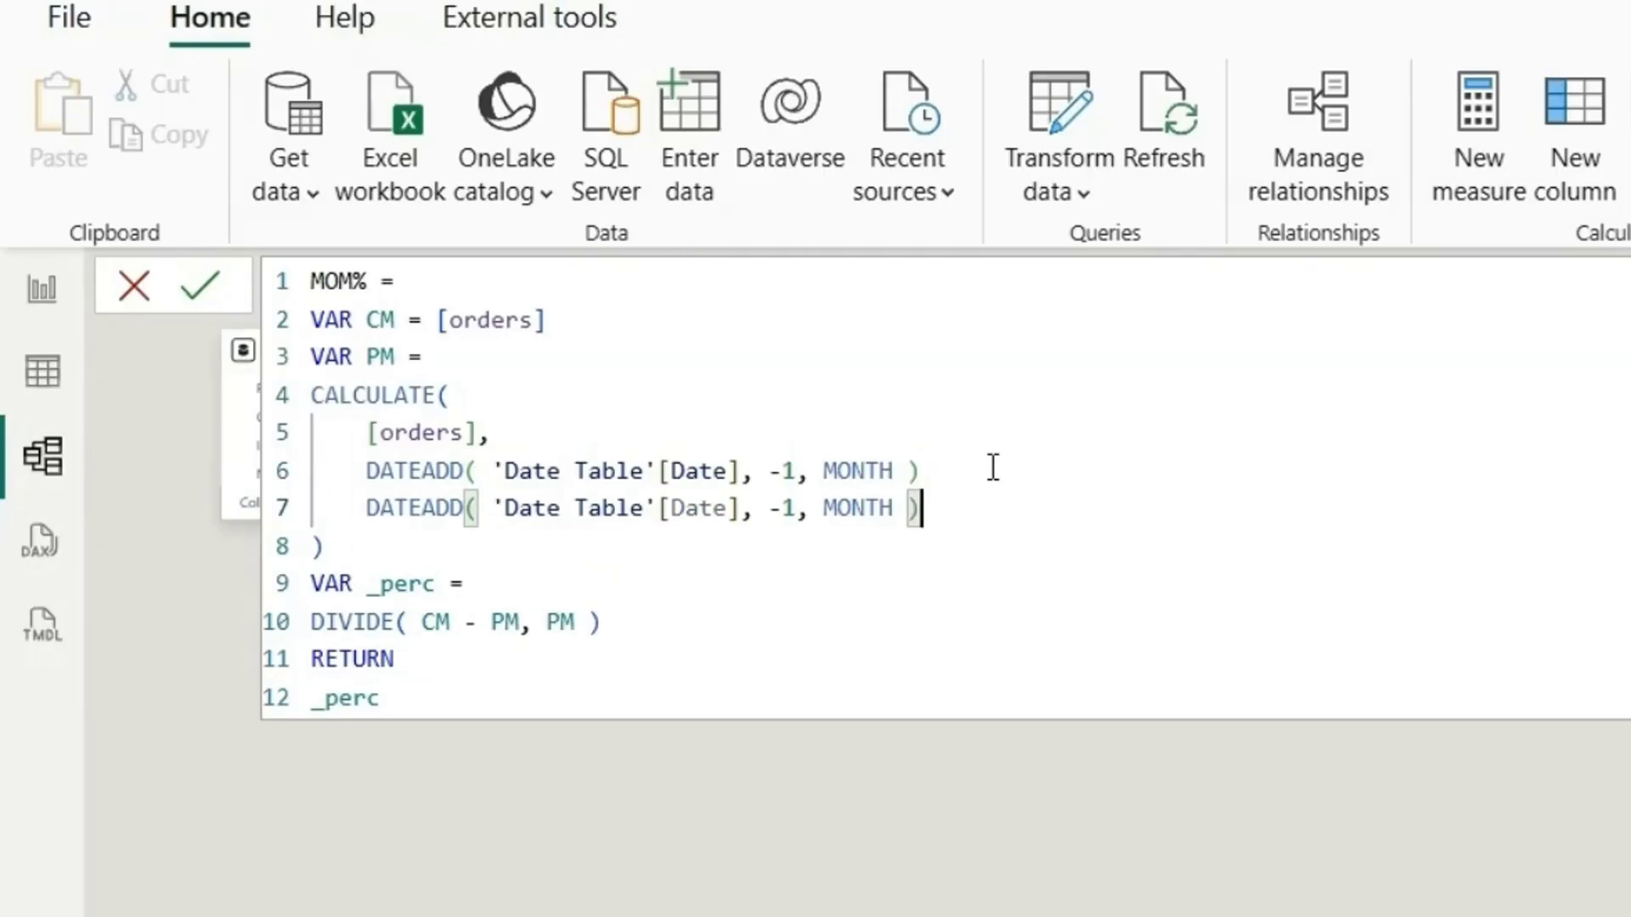
{"action": "key", "text": "shift+alt+Down"}
{"action": "key", "text": "shift+alt+Down"}
{"action": "key", "text": "shift+alt+Down"}
{"action": "key", "text": "shift+alt+Down"}
{"action": "key", "text": "shift+alt+Down"}
{"action": "key", "text": "shift+alt+Down"}
{"action": "key", "text": "shift+alt+Down"}
{"action": "key", "text": "shift+alt+Down"}
{"action": "key", "text": "shift+alt+Down"}
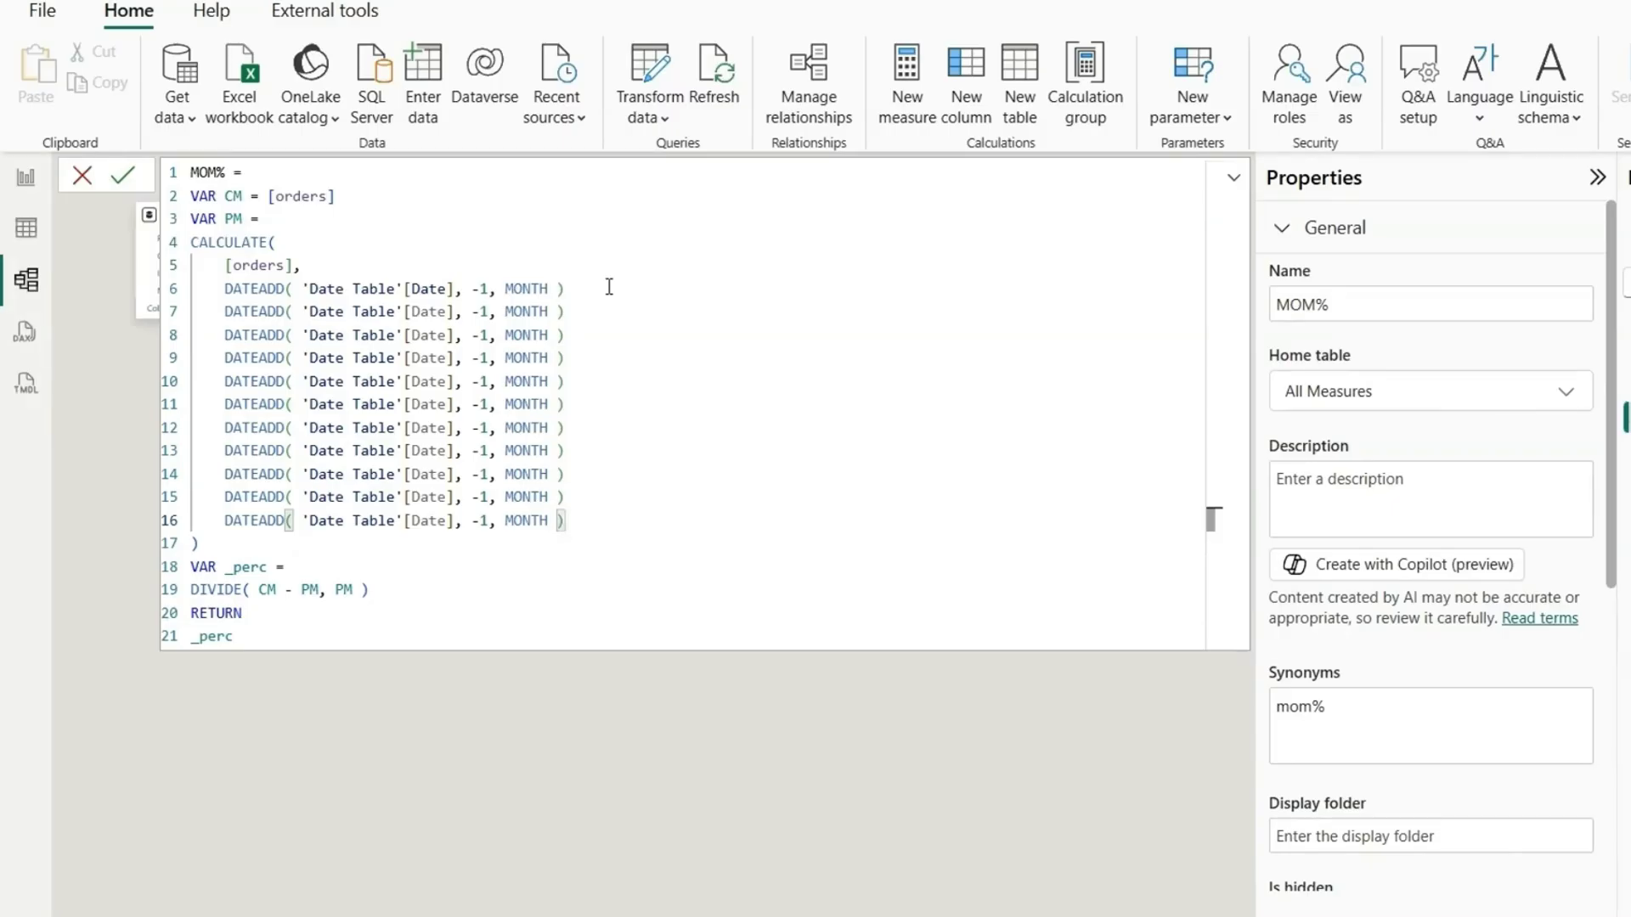
Discard the MOM% formula edits and delete the Total Sales measure from the model.
{"action": "left_click", "coordinate": [82, 177]}
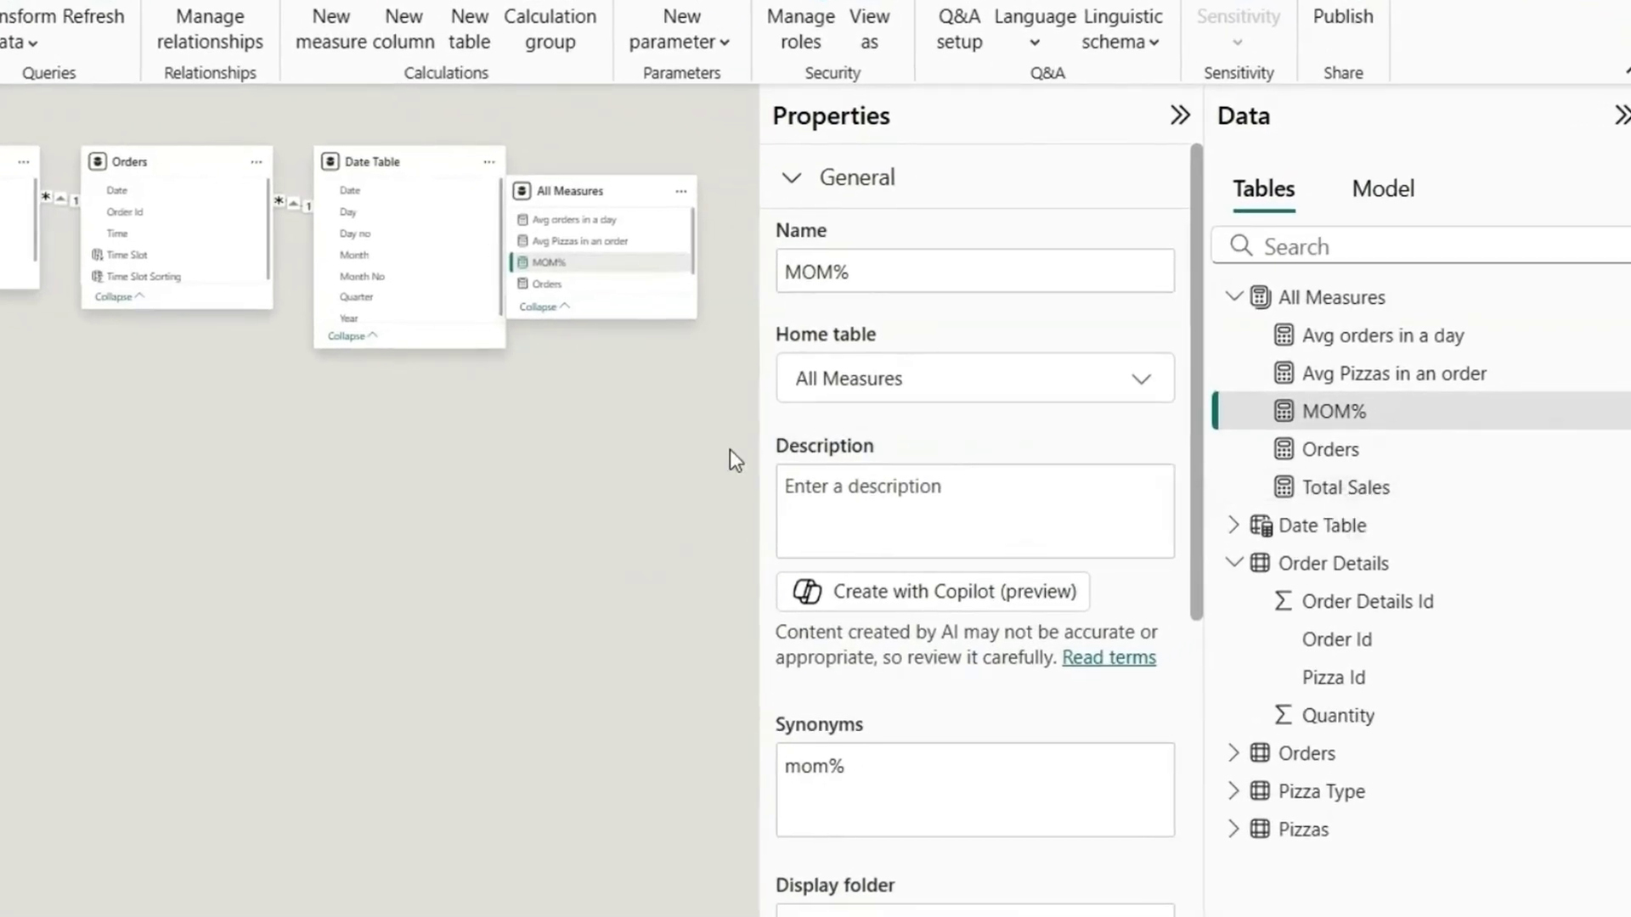
{"action": "left_click", "coordinate": [1359, 499]}
{"action": "right_click", "coordinate": [1363, 502]}
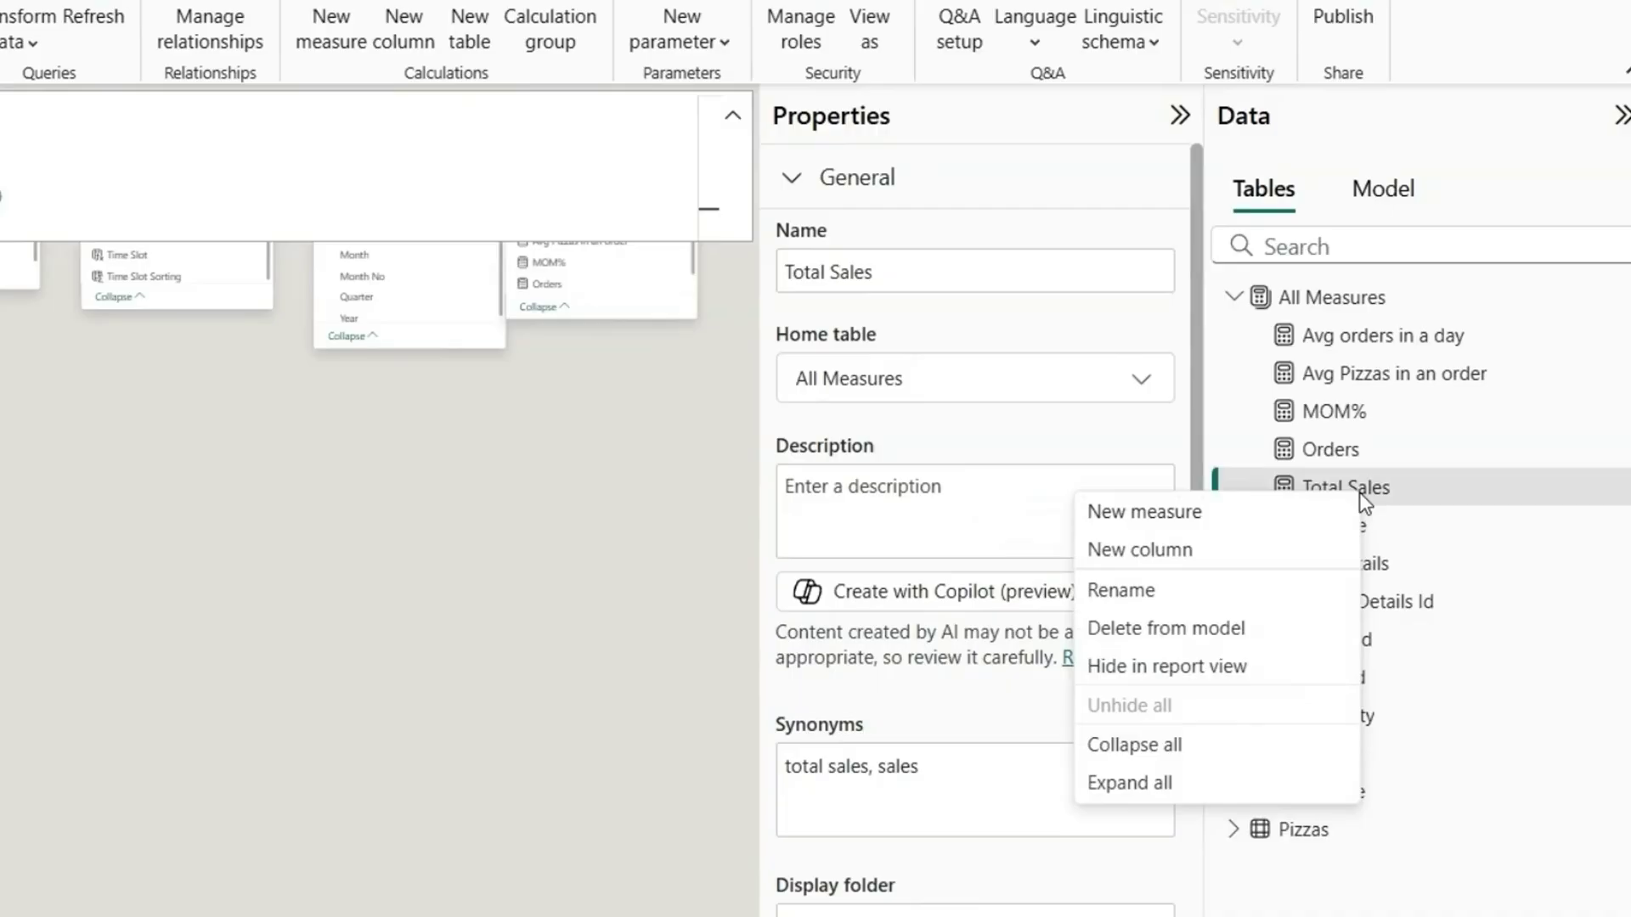
{"action": "left_click", "coordinate": [1273, 639]}
{"action": "left_click", "coordinate": [612, 561]}
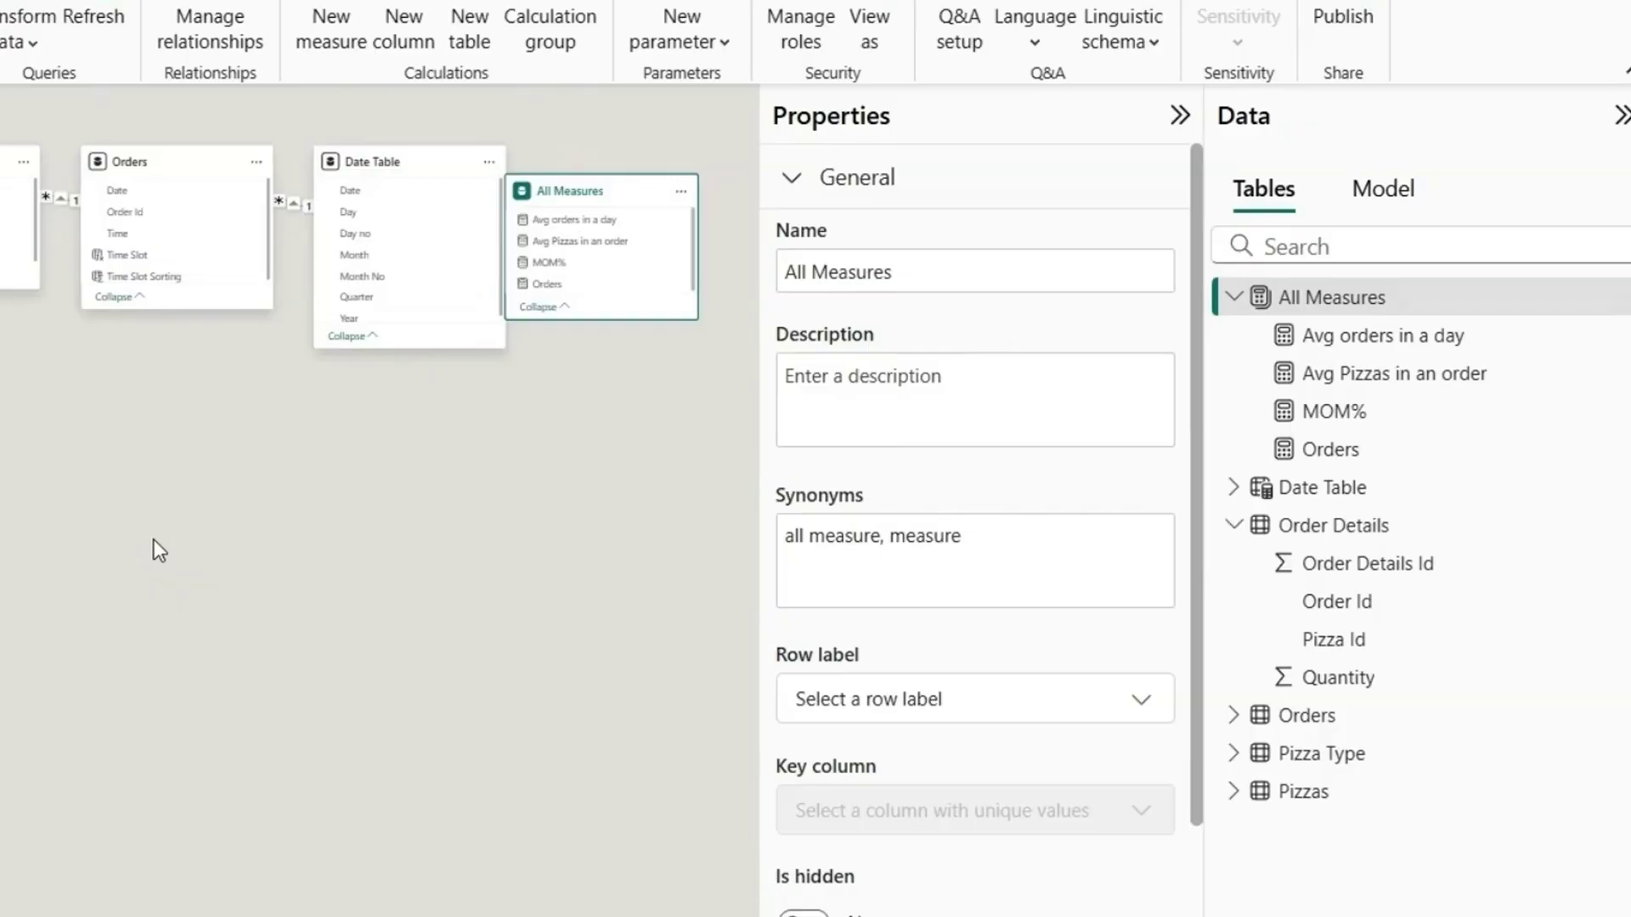
Delete the remaining four measures, starting with Avg orders in a day, and confirm.
{"action": "left_click", "coordinate": [1336, 355]}
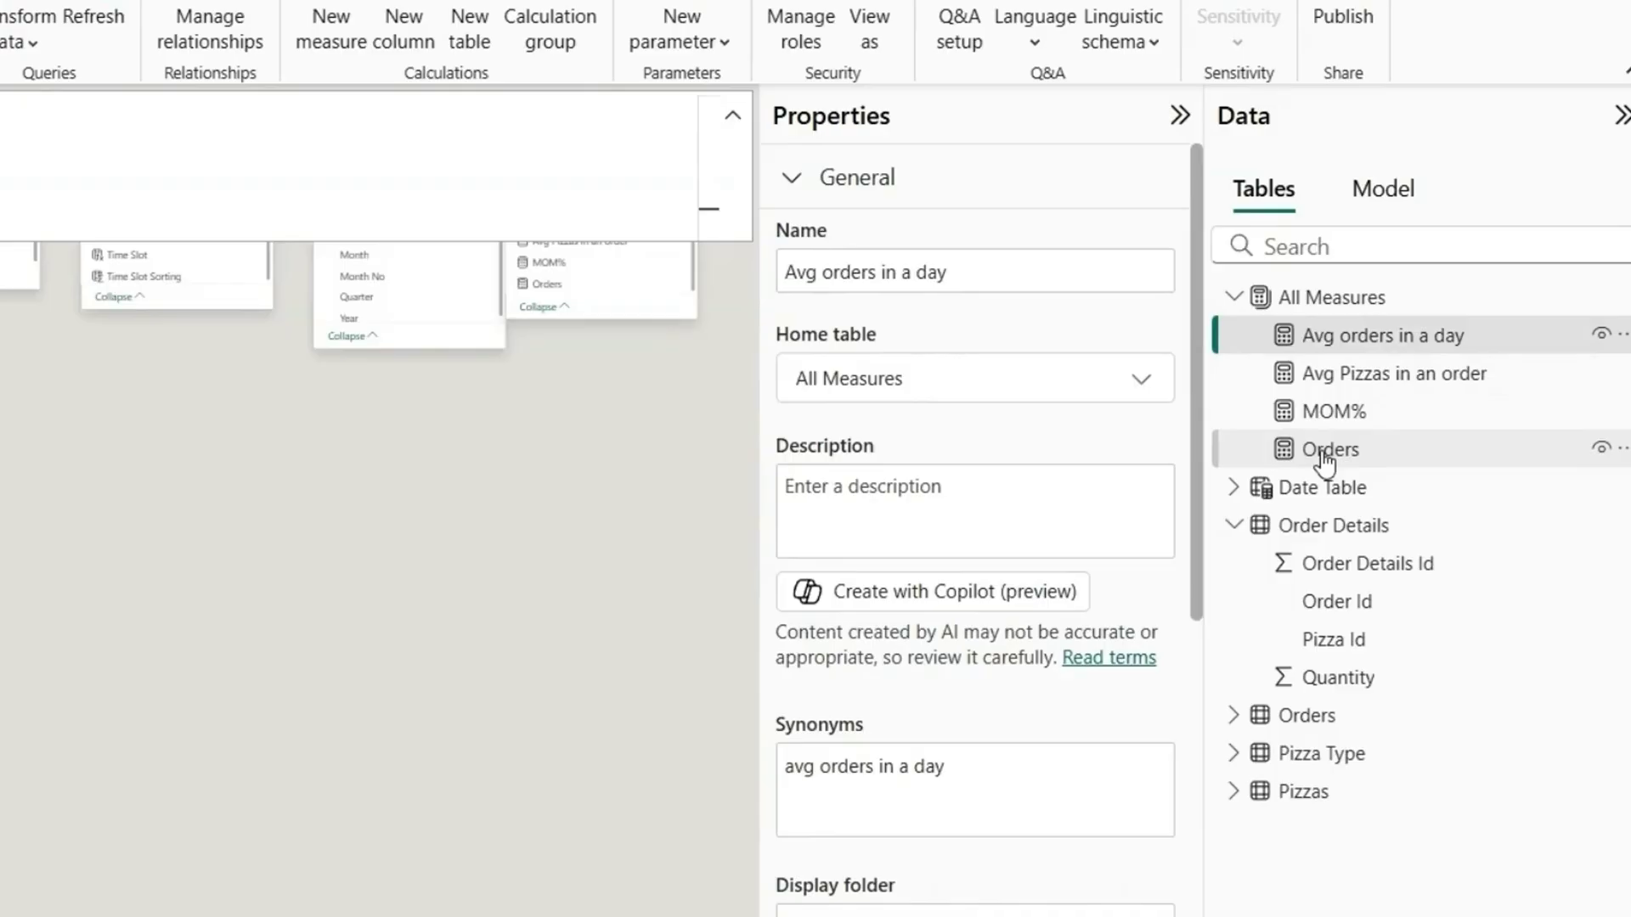
{"action": "left_click", "coordinate": [1328, 450], "text": "shift"}
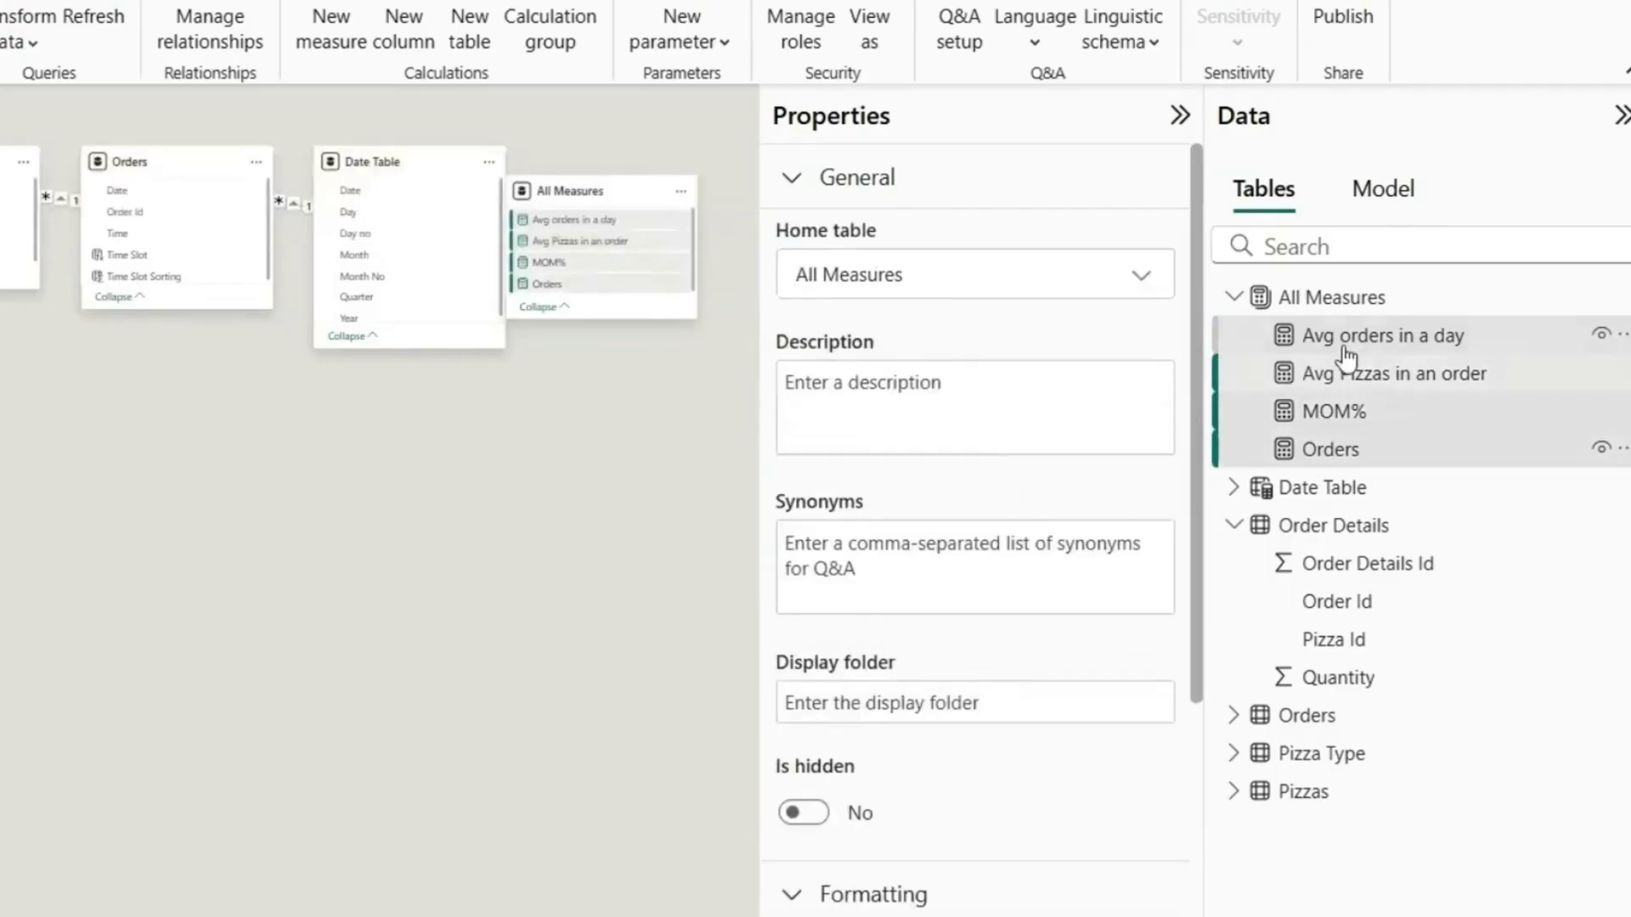
{"action": "left_click", "coordinate": [1345, 353], "text": "ctrl"}
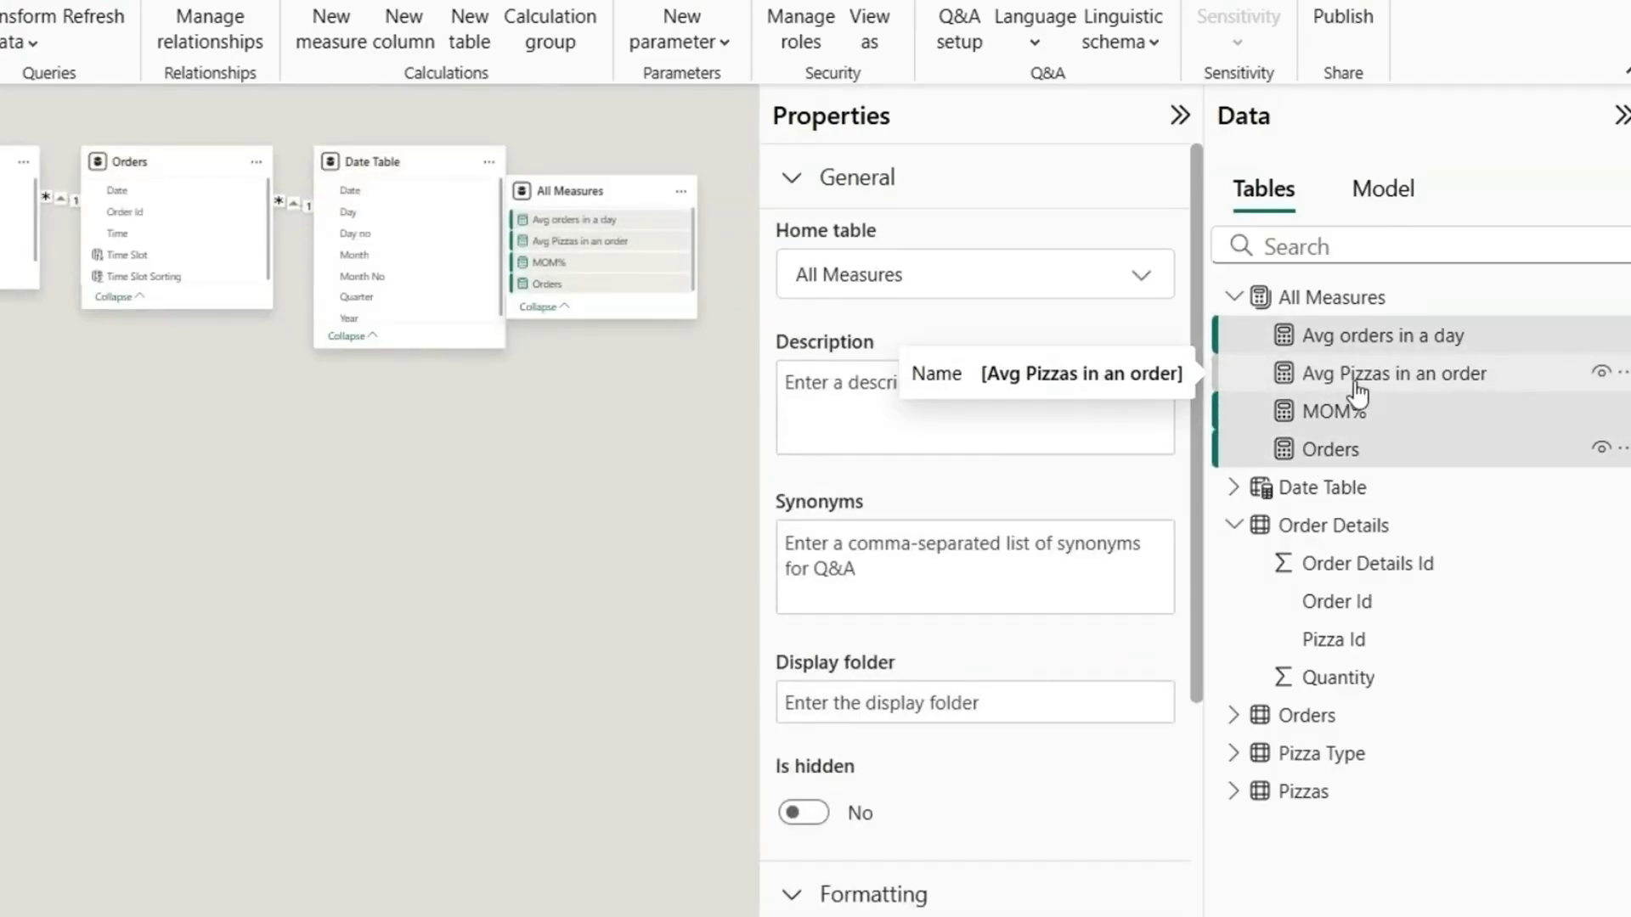
{"action": "key", "text": "Delete"}
{"action": "key", "text": "Return"}
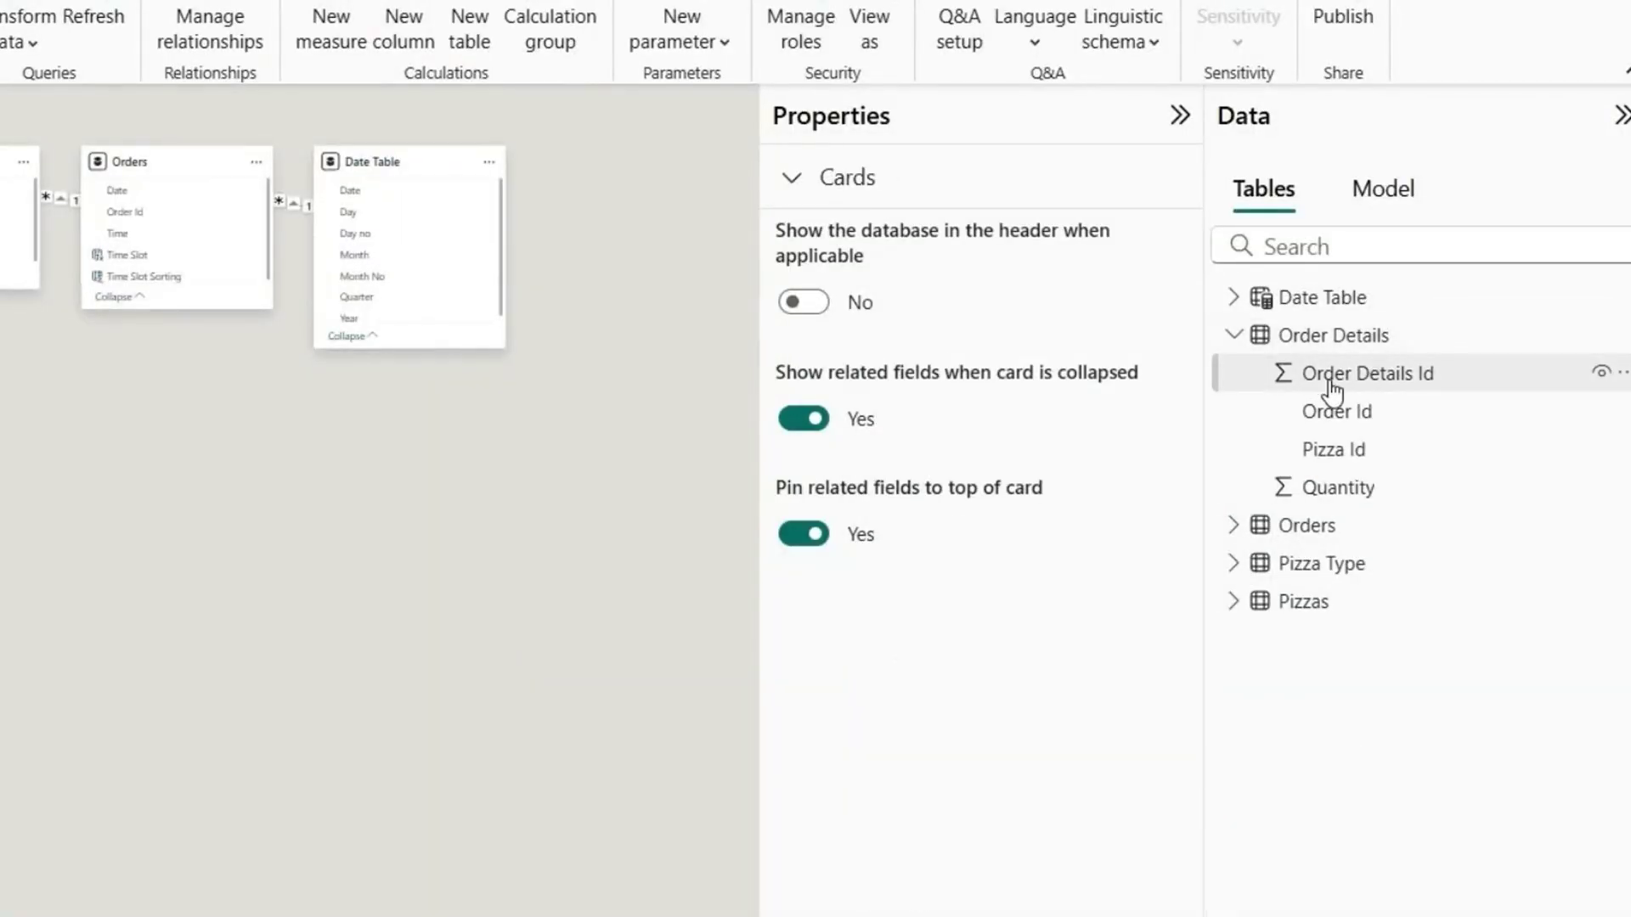
Delete all Order Details fields, from Order Details Id through Quantity.
{"action": "left_click", "coordinate": [1332, 390]}
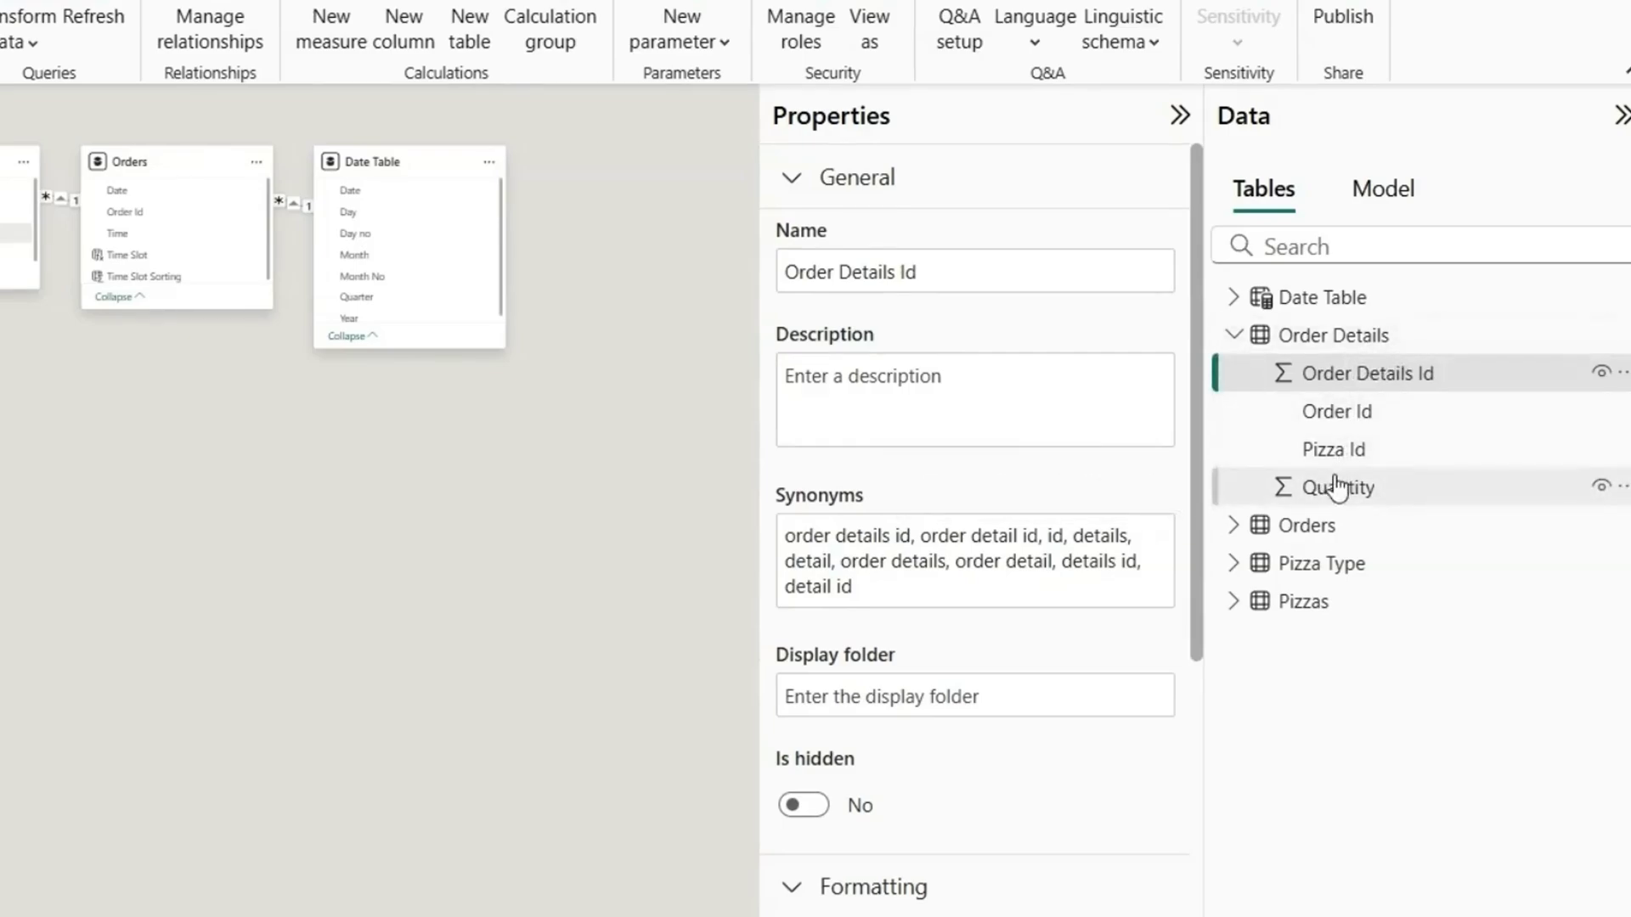
{"action": "left_click", "coordinate": [1338, 489], "text": "shift"}
{"action": "left_click", "coordinate": [1351, 387], "text": "ctrl"}
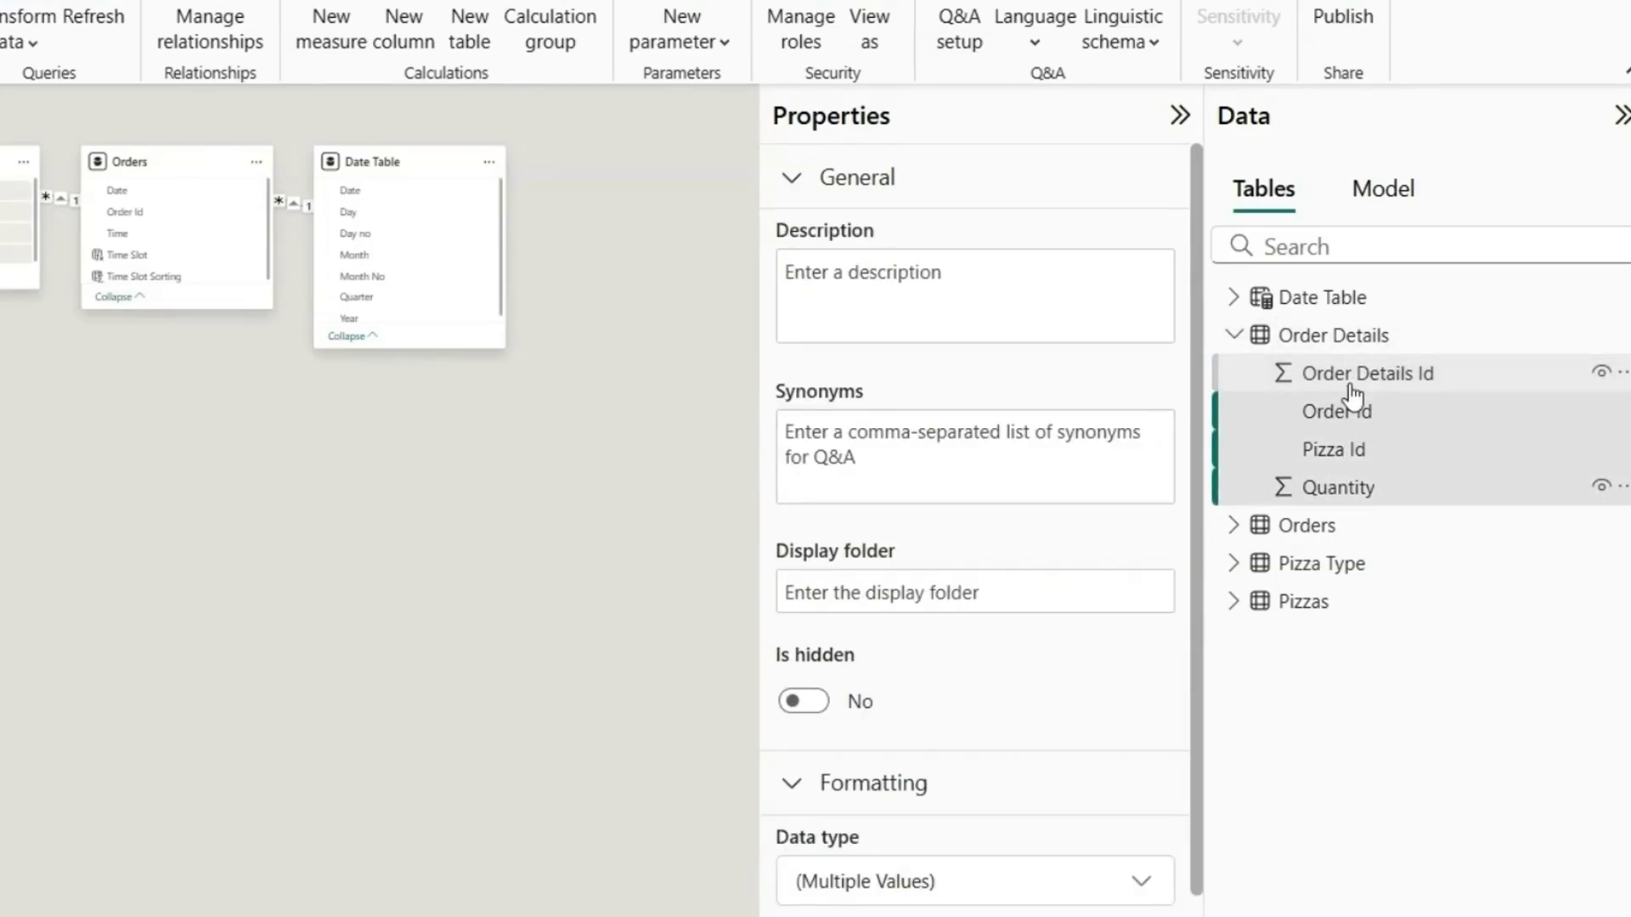
{"action": "key", "text": "Delete"}
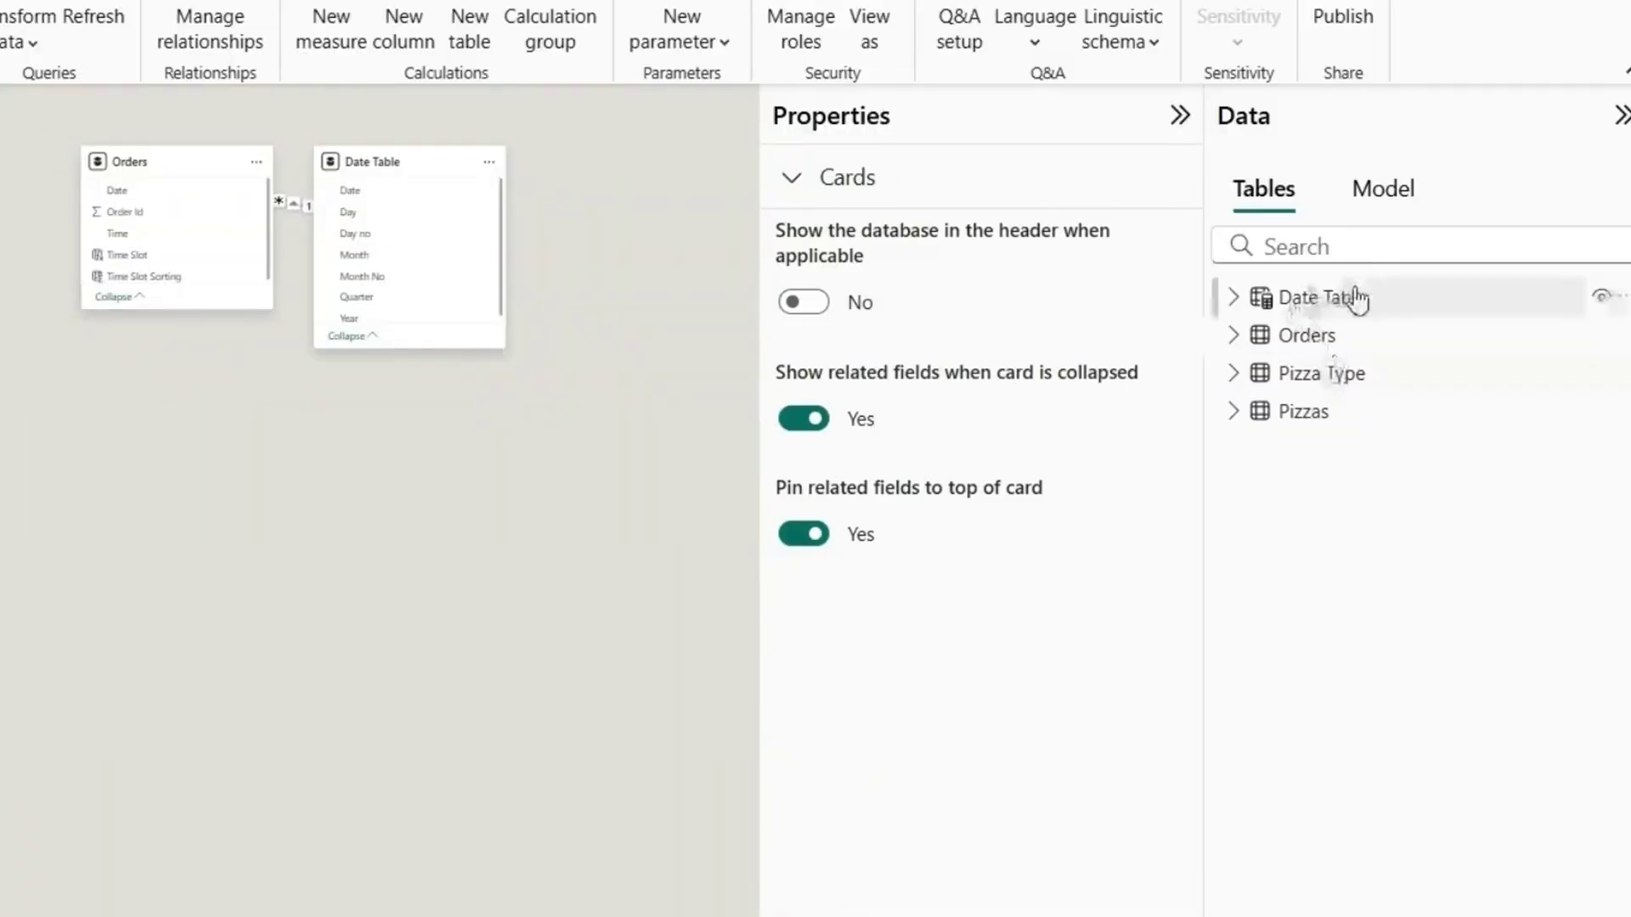
Delete the Date Table, Orders, Pizza Type and Pizzas tables and confirm.
{"action": "left_click", "coordinate": [1363, 313]}
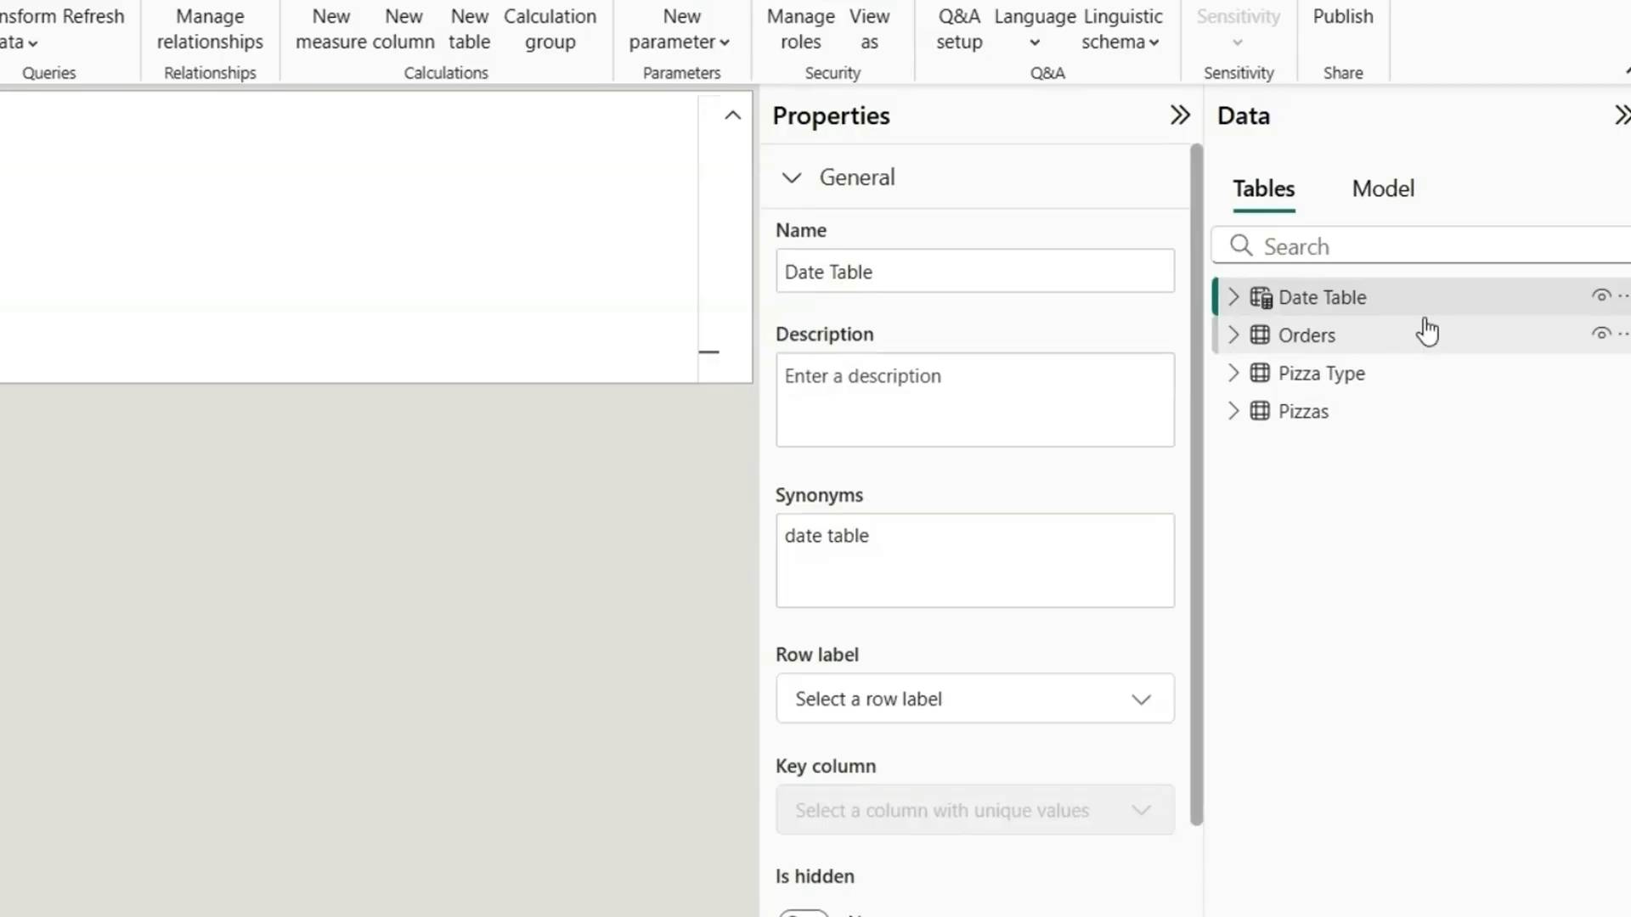
{"action": "left_click", "coordinate": [1353, 416], "text": "shift"}
{"action": "left_click", "coordinate": [1352, 416], "text": "shift"}
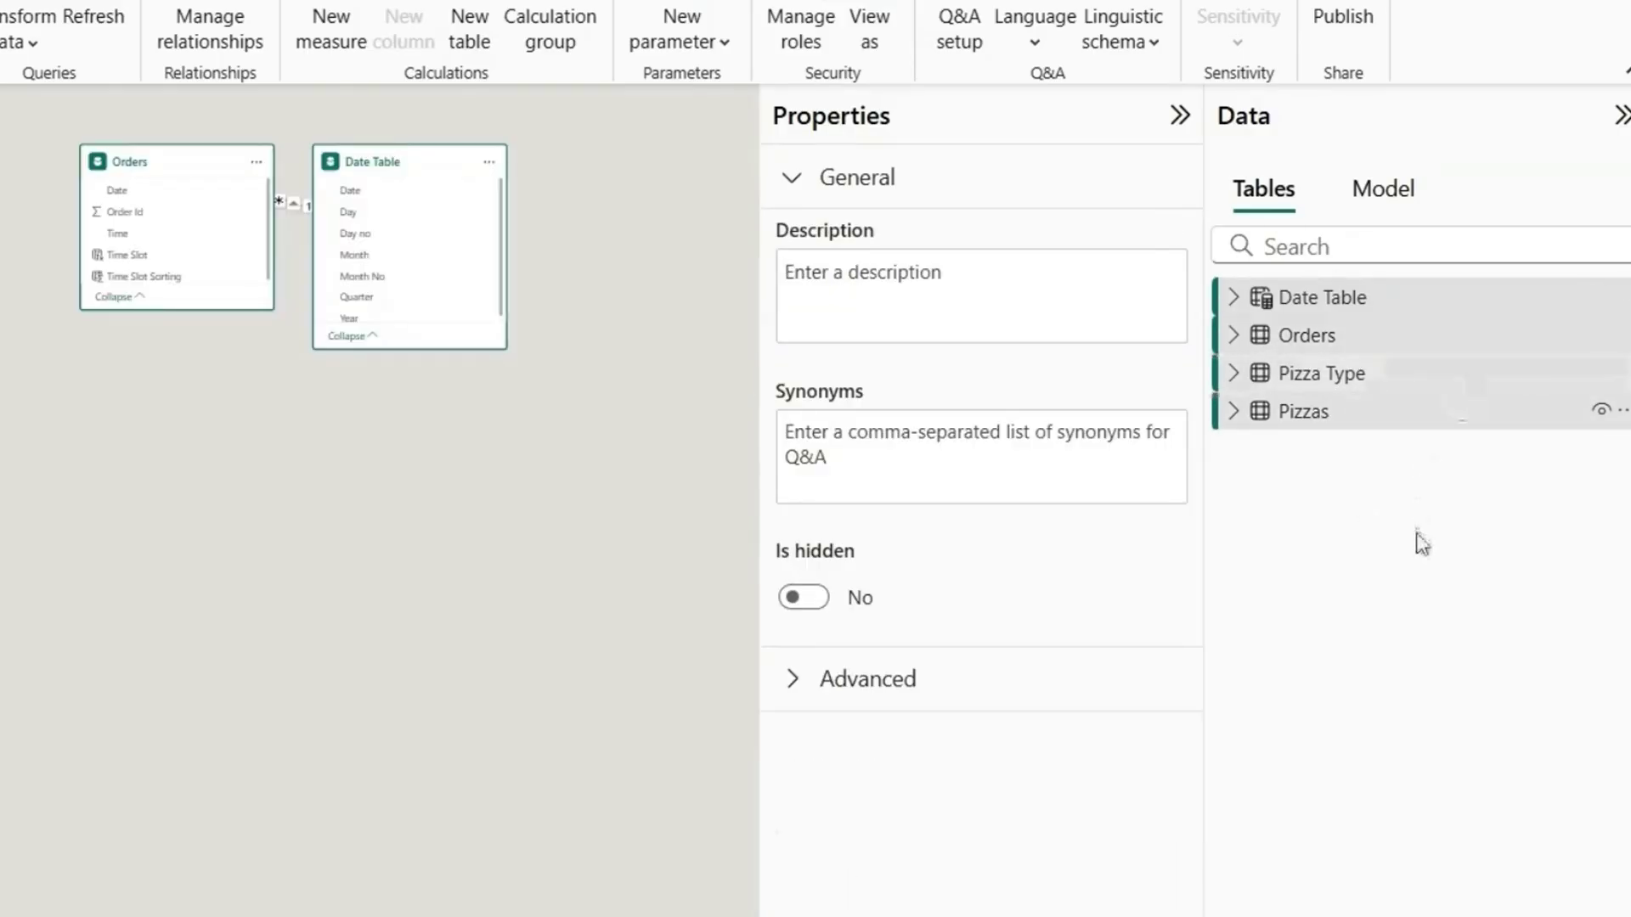
{"action": "key", "text": "Delete"}
{"action": "key", "text": "Return"}
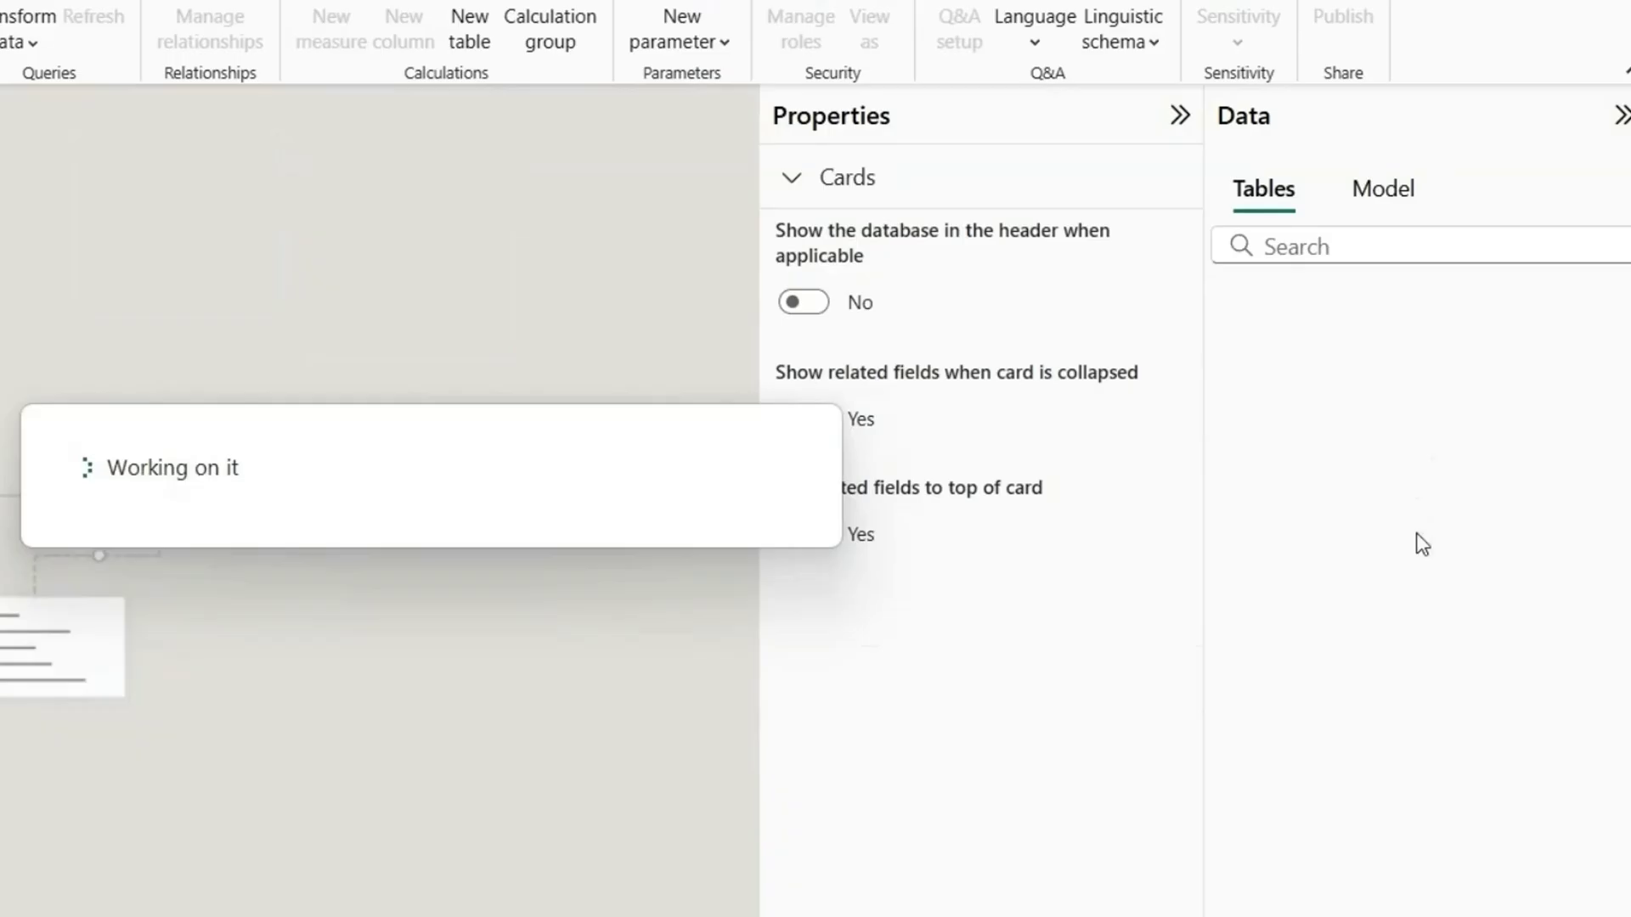